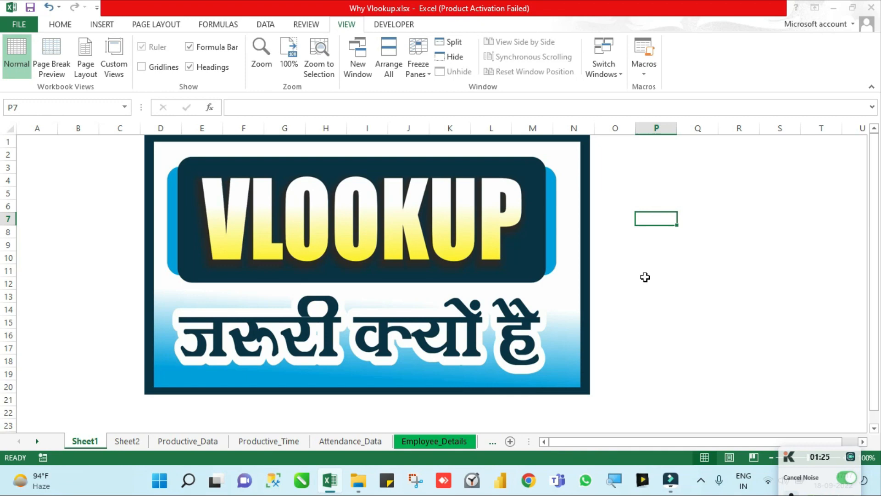
Step: Review the list of data types in the Sheet2 text box, highlighting the entries from Aadhar card data to student's data
key(ctrl+Page_Down)
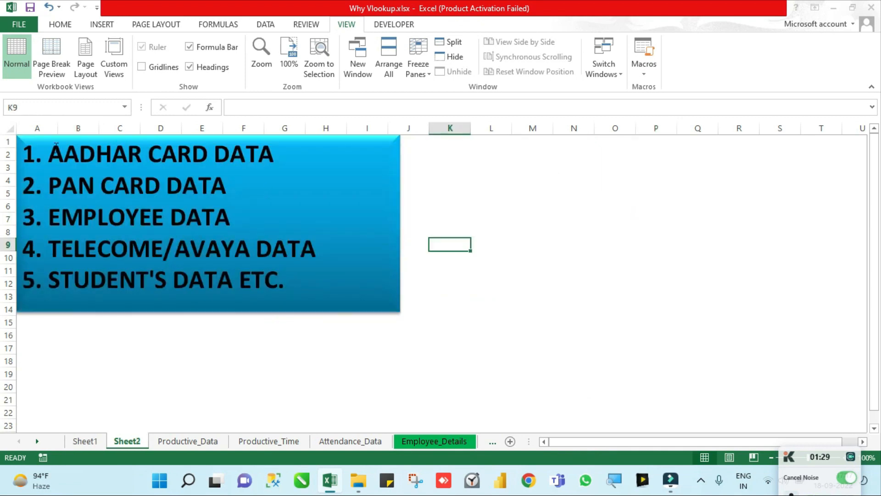
drag(49, 153, 206, 154)
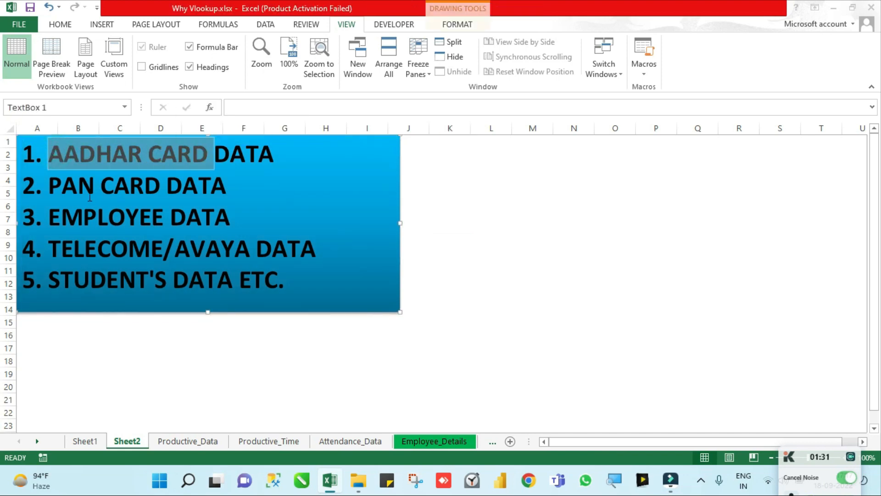
drag(63, 188, 177, 188)
drag(50, 217, 224, 215)
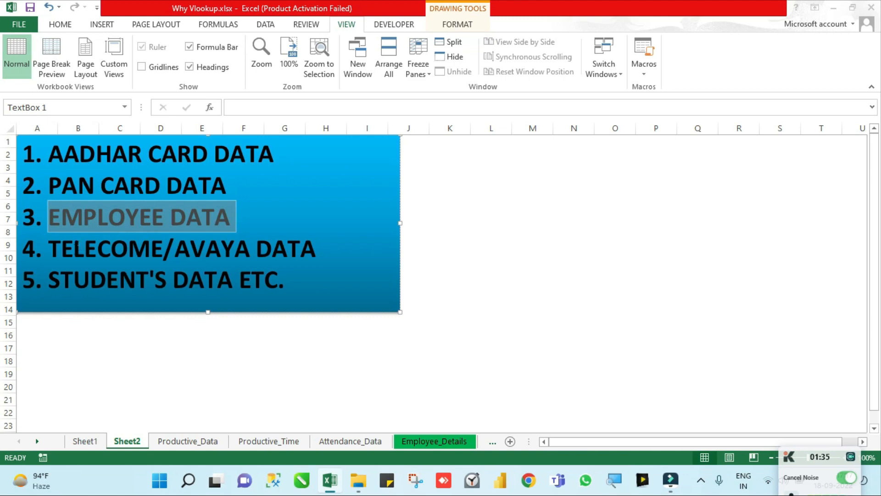
click(78, 244)
drag(54, 249, 322, 248)
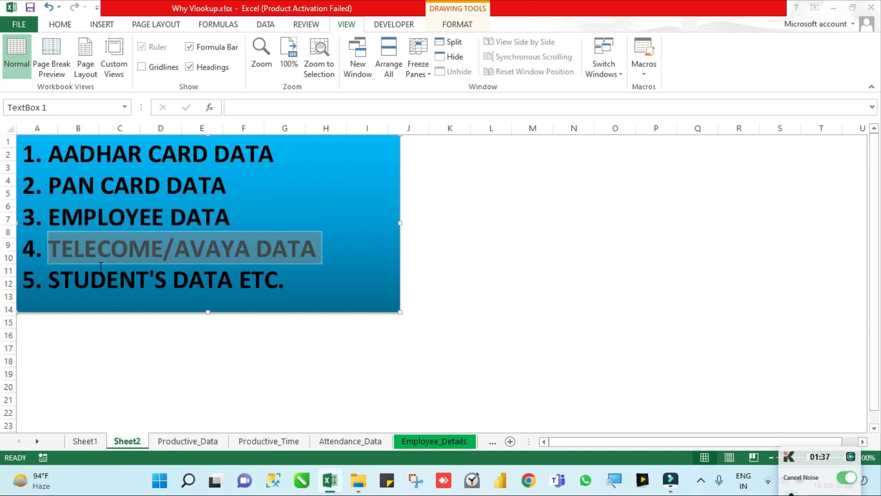
drag(54, 281, 278, 280)
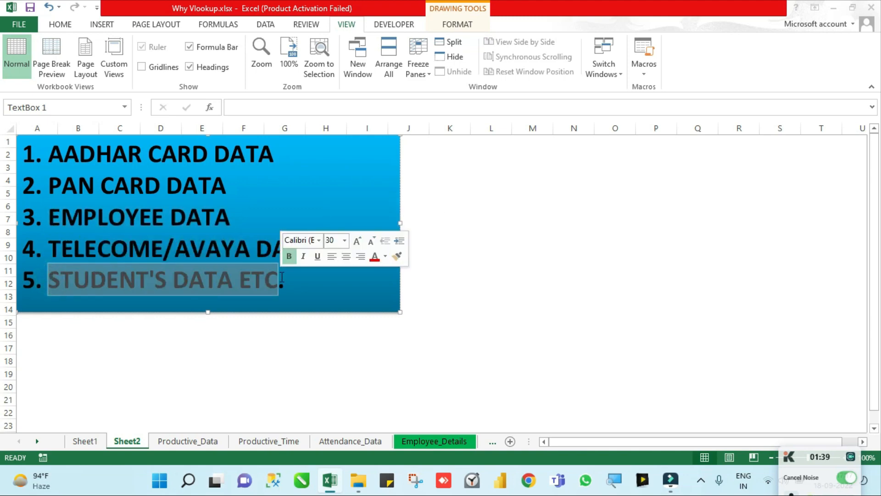
click(474, 273)
click(474, 273)
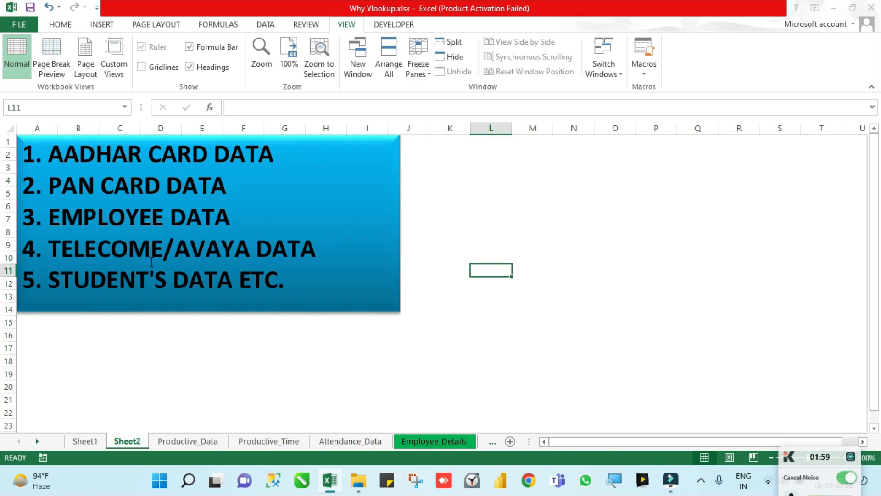
drag(45, 154, 274, 155)
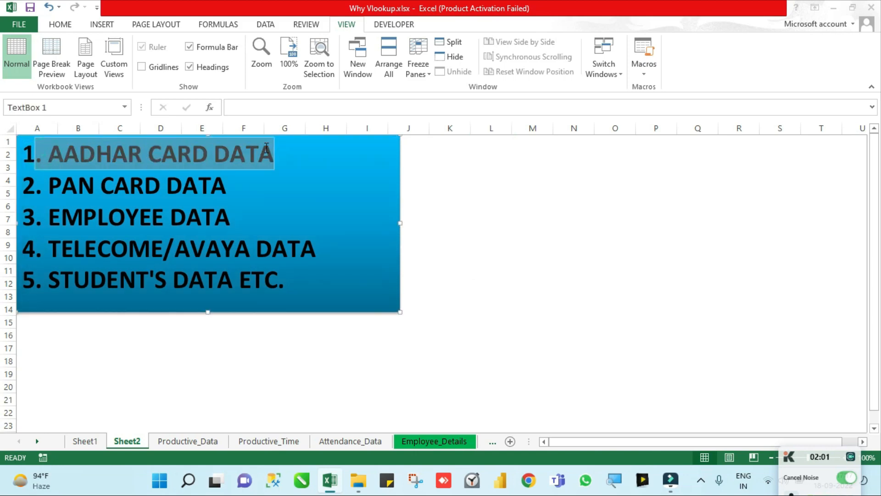
click(466, 207)
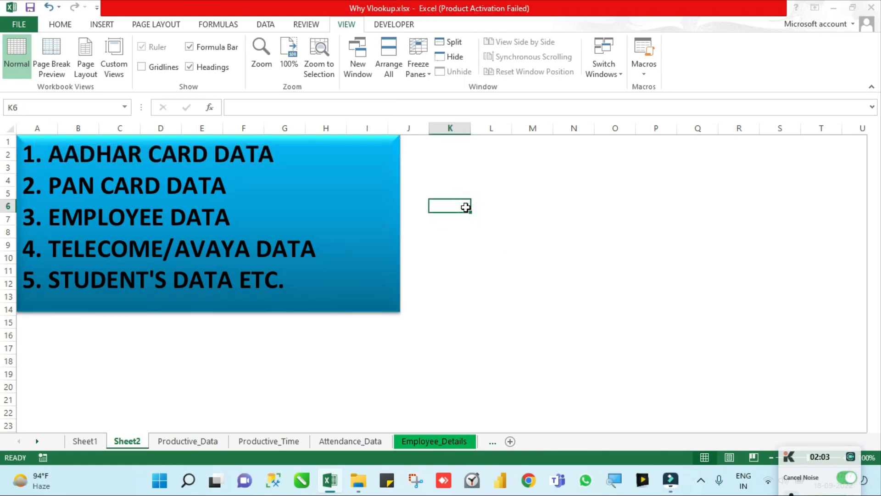
Step: Go to the AADHAR CARD sheet and highlight the card numbers in A2:A11
key(ctrl+Page_Down)
key(ctrl+Page_Down)
key(ctrl+Page_Down)
key(ctrl+Page_Down)
key(ctrl+Page_Down)
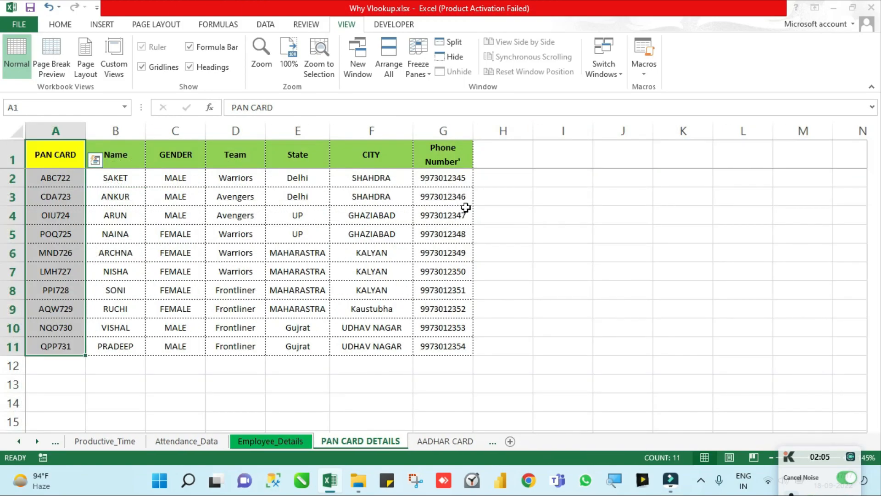
key(ctrl+Page_Down)
key(ctrl+Page_Down)
key(ctrl+Page_Up)
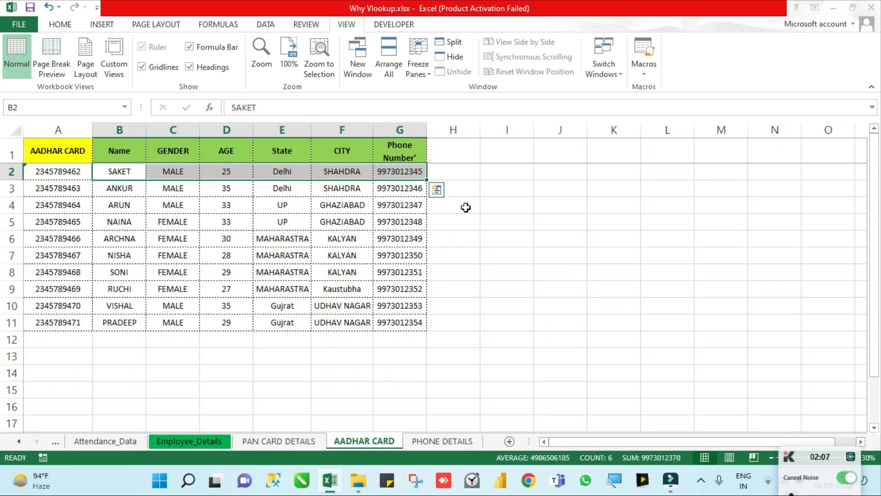
click(89, 221)
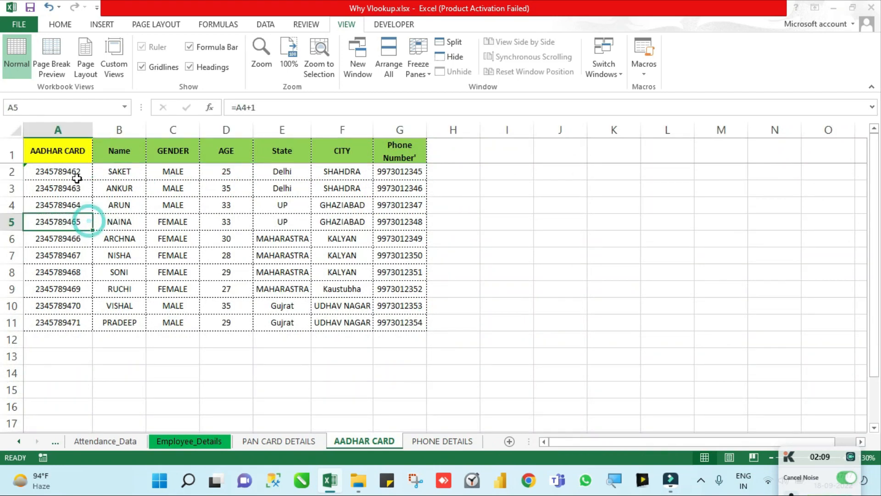
drag(69, 170, 73, 320)
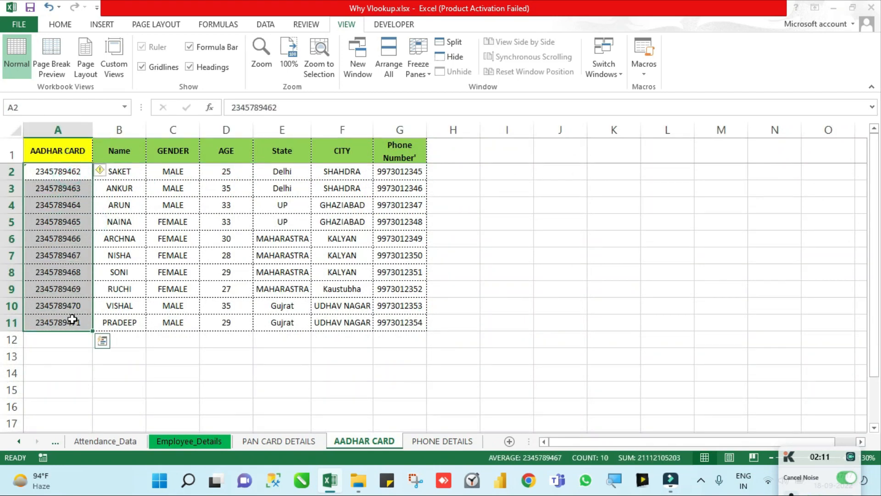
Step: Examine the name, gender, age, state, city and phone fields of the first Aadhar record, then highlight the table's data
click(125, 170)
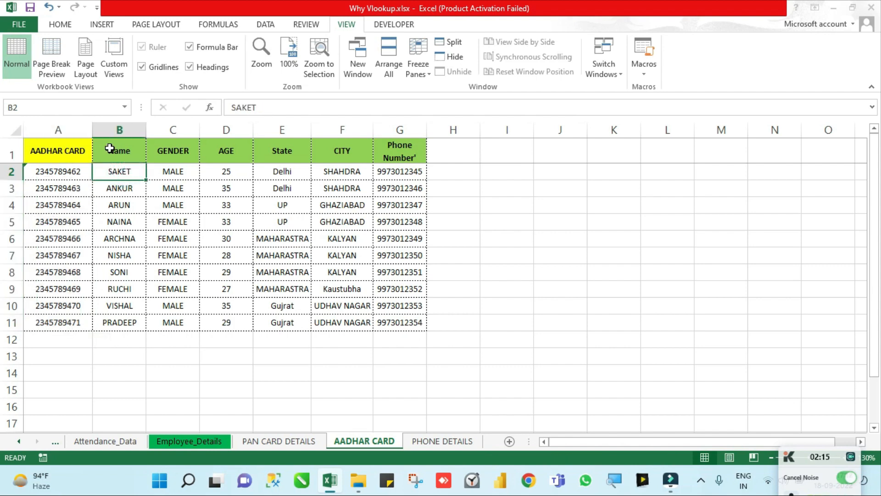
click(190, 172)
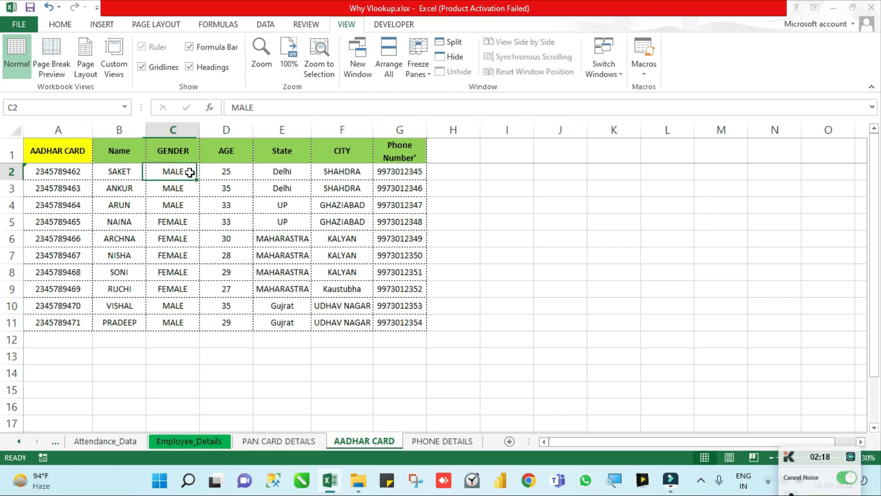
click(230, 168)
click(278, 168)
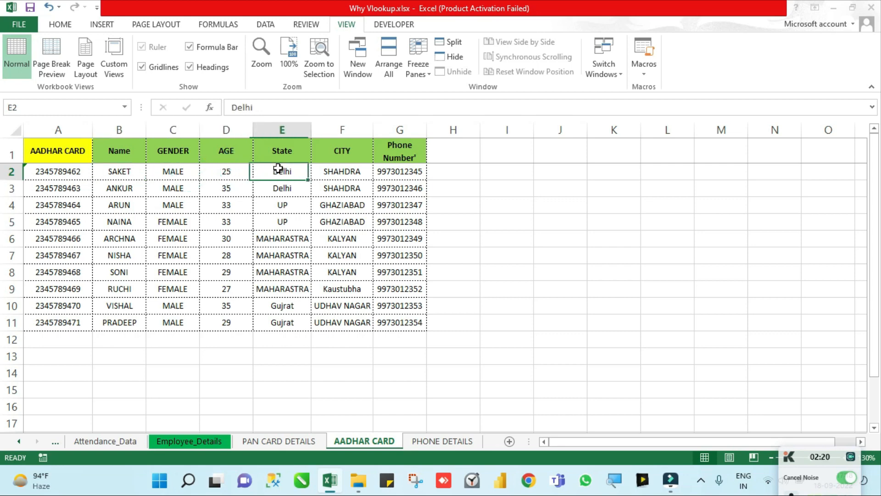
click(325, 171)
click(402, 173)
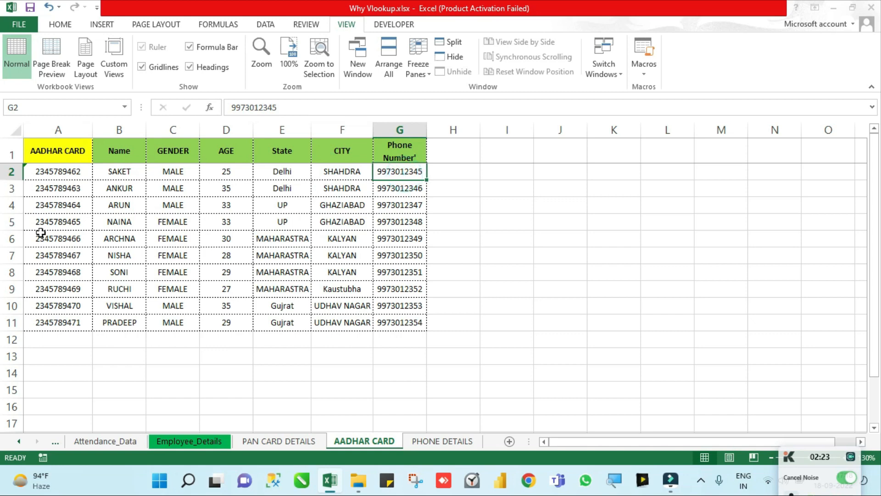
drag(73, 164, 401, 322)
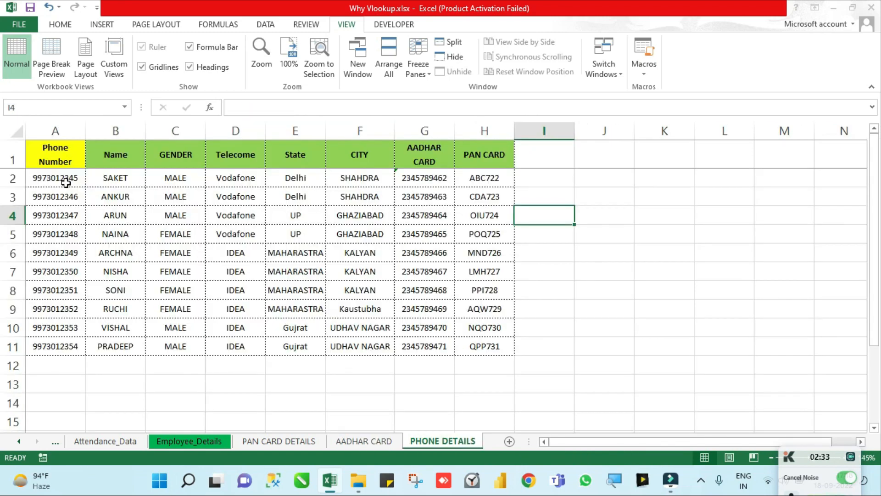
Step: On the PHONE DETAILS sheet, examine the first record's phone number, name, gender and telecom fields, then highlight the whole table
click(62, 177)
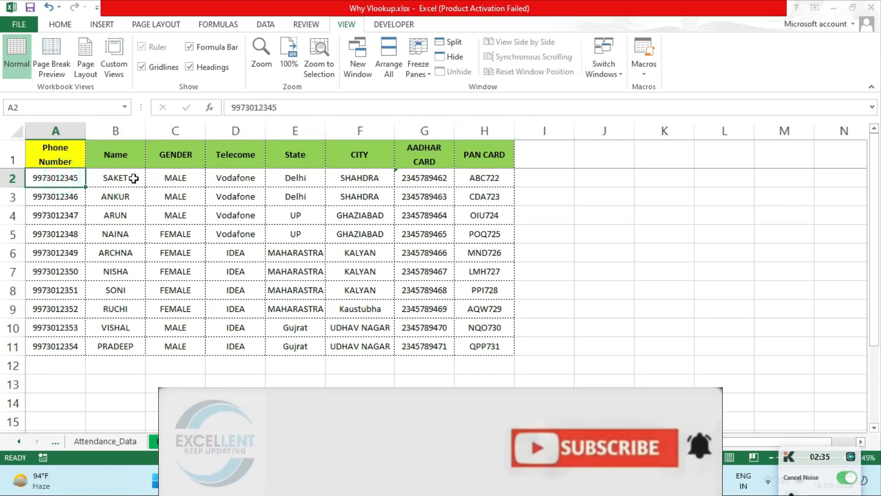
click(132, 179)
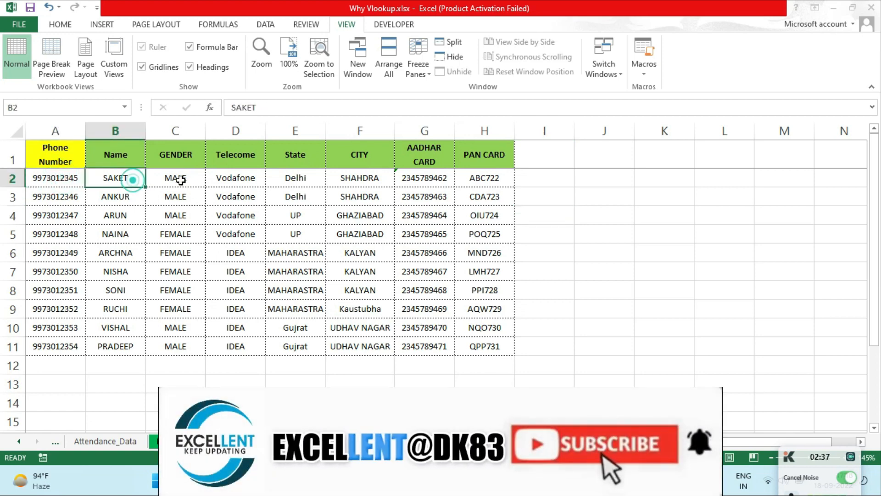
click(182, 180)
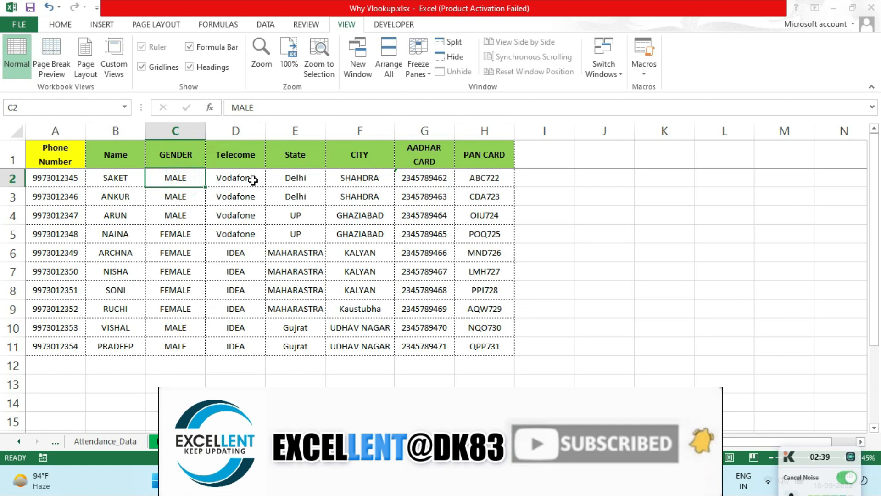
click(252, 179)
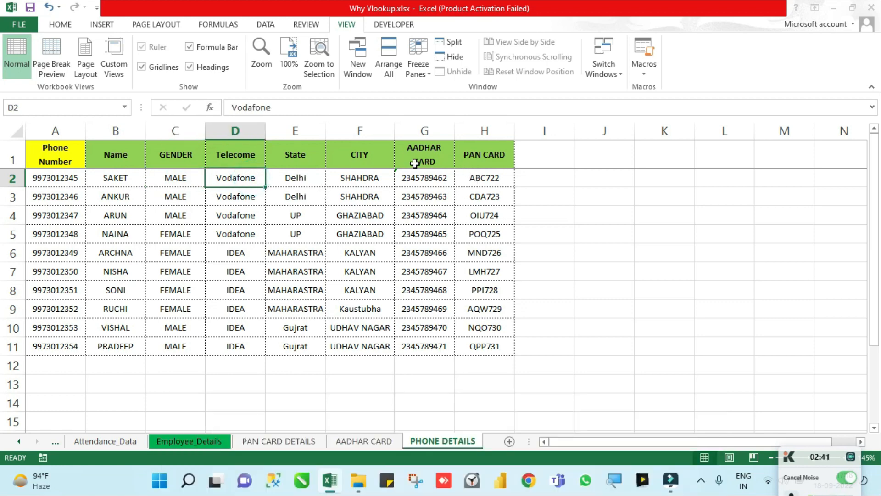
drag(64, 158, 512, 351)
click(615, 323)
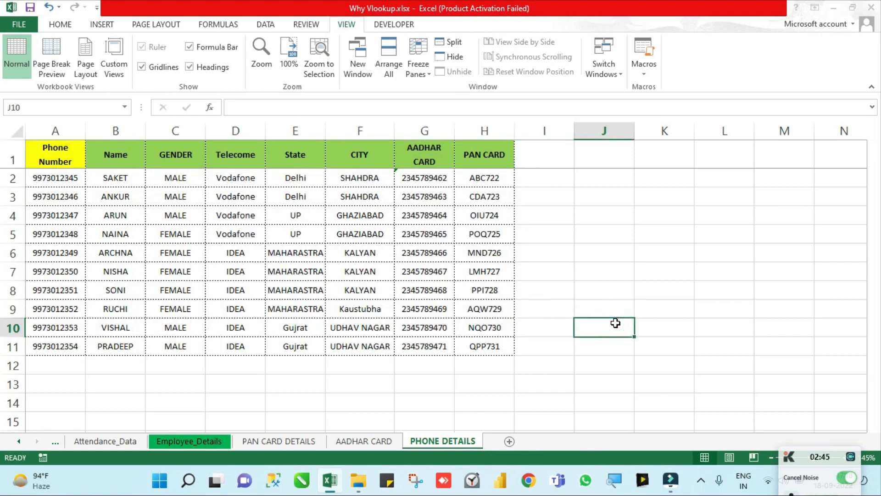
Step: Go to the PAN CARD DETAILS sheet and examine the first record's name, gender and phone number fields
key(ctrl+Page_Up)
key(ctrl+Page_Up)
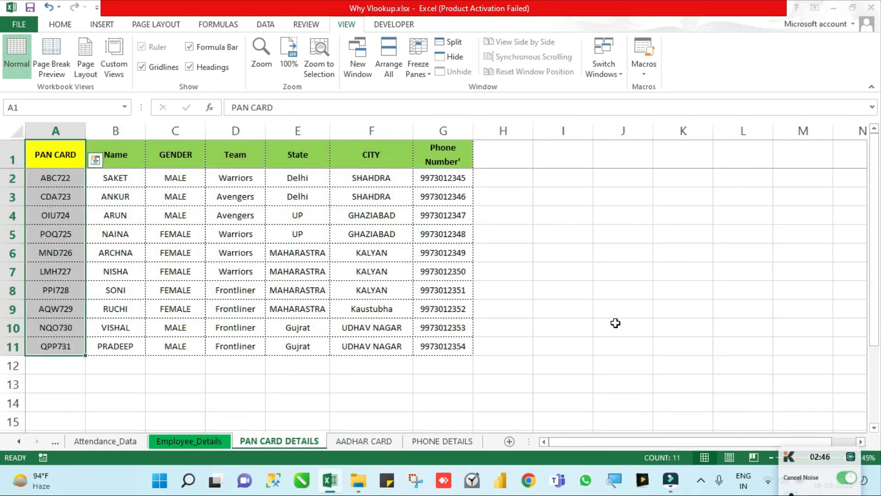
click(198, 221)
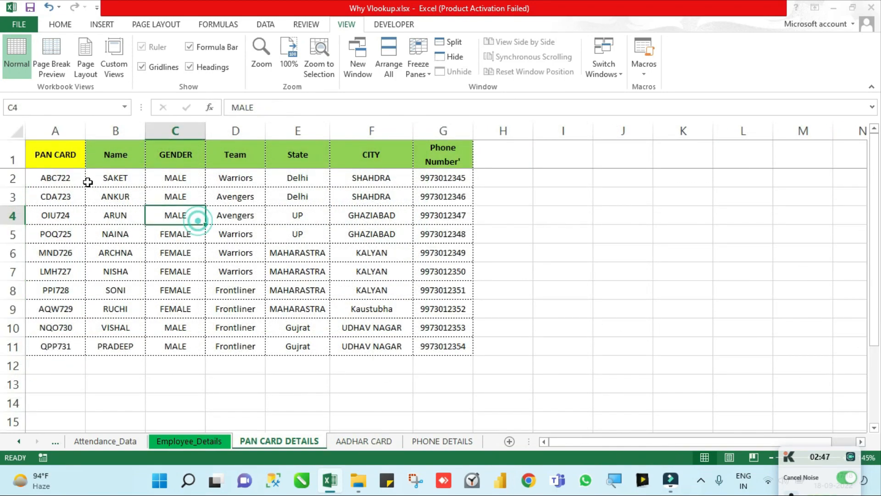
click(114, 178)
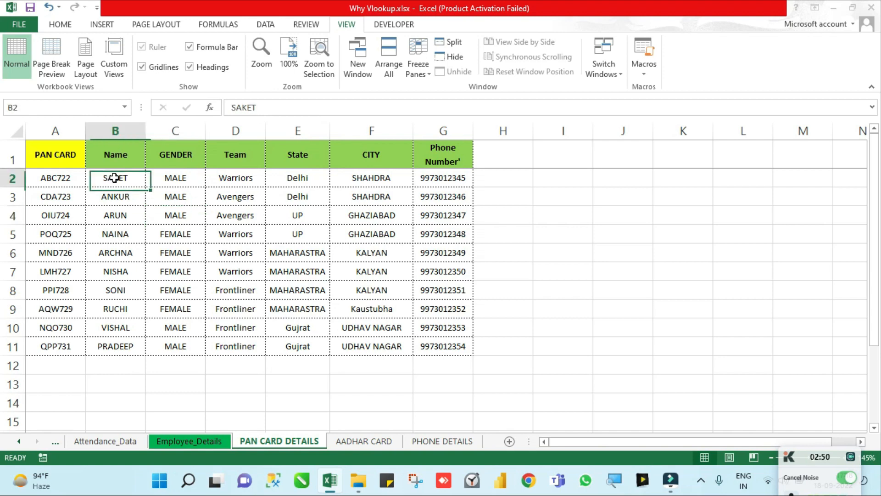
click(178, 178)
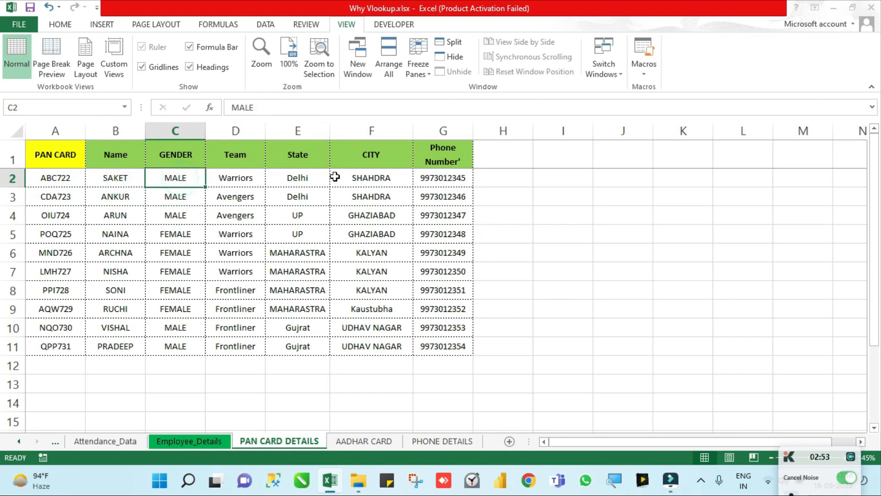
click(458, 184)
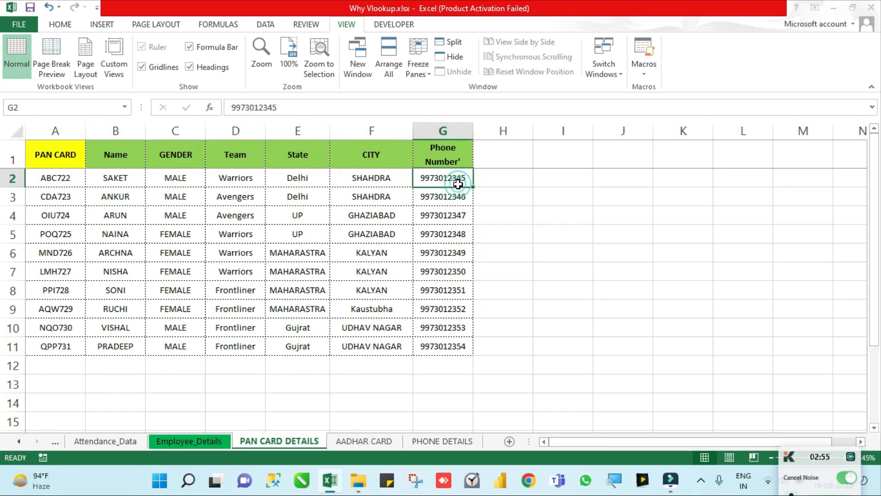
Step: Go to the Employee_Details sheet and highlight the employee table from the Name column through the PAN CARD column
key(ctrl+Page_Up)
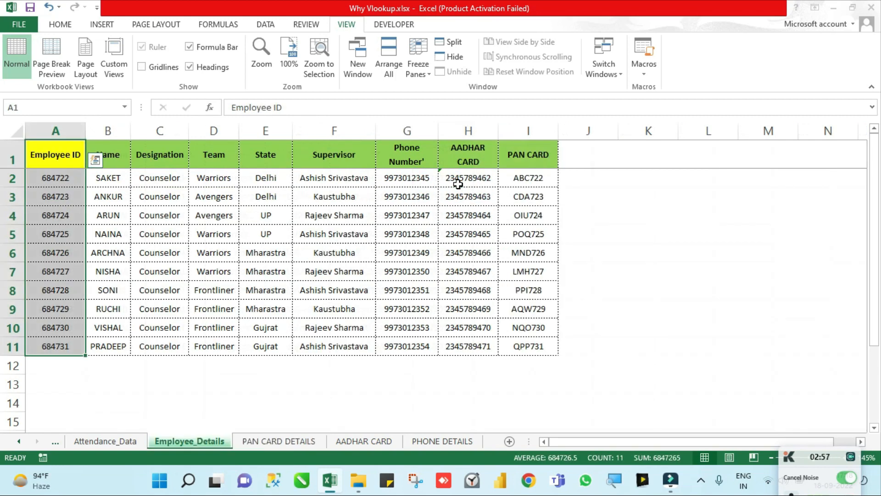
key(Down)
key(Up)
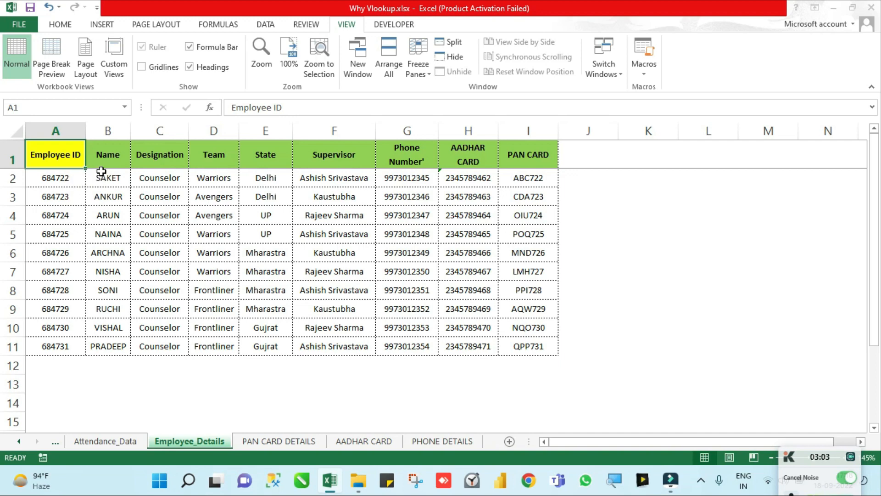
drag(101, 159, 529, 329)
Step: Examine the first employee's fields from Employee ID through PAN CARD, then highlight the Employee ID column A1:A11
drag(68, 170, 65, 176)
click(122, 179)
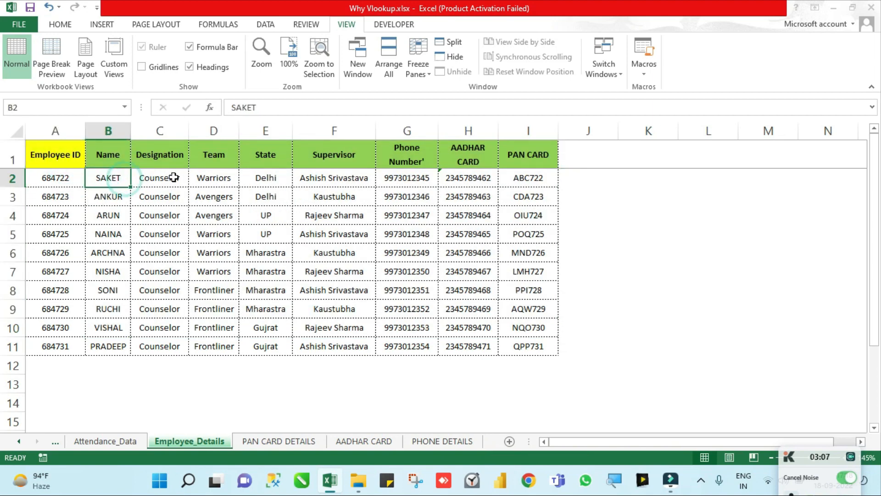
click(204, 193)
click(268, 180)
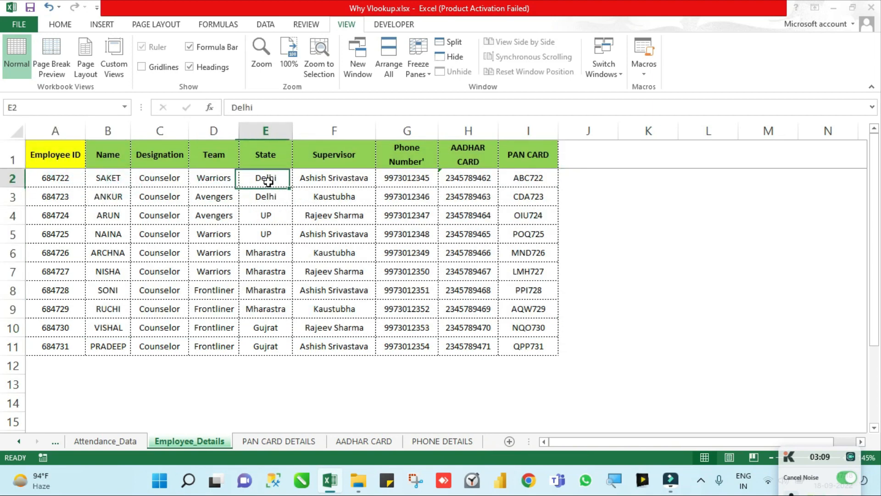
click(346, 178)
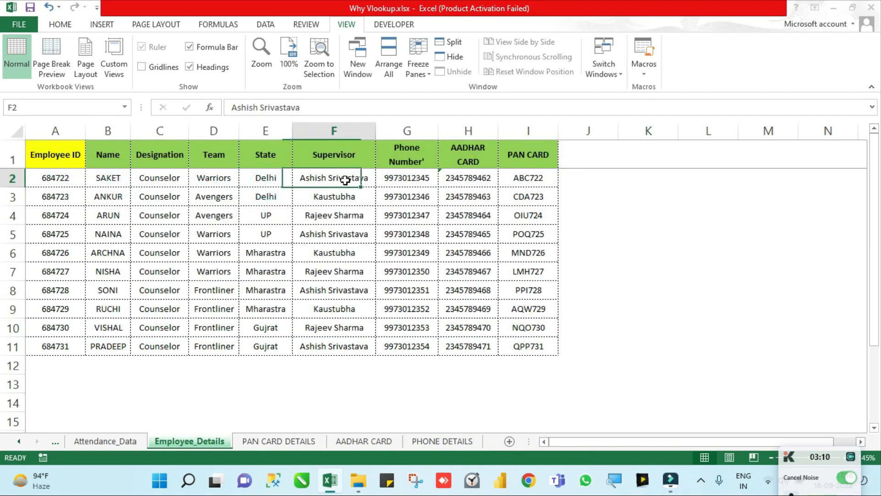
click(414, 182)
click(465, 181)
click(537, 180)
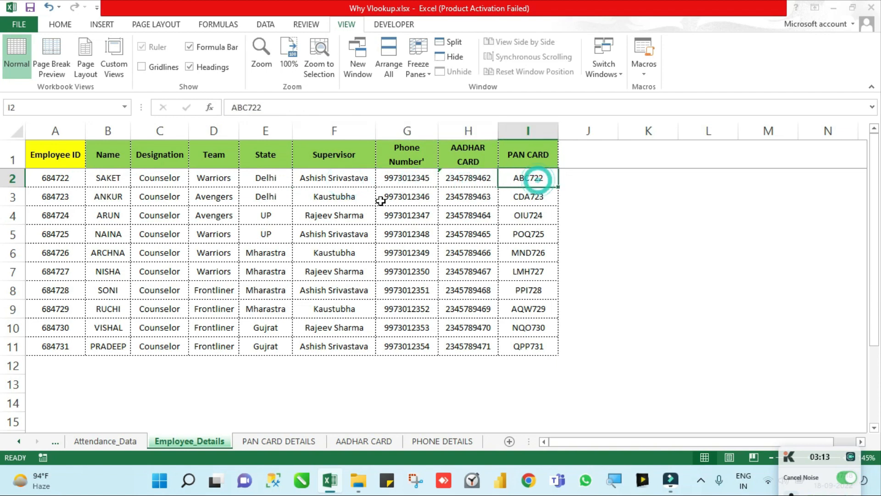
drag(57, 156, 81, 338)
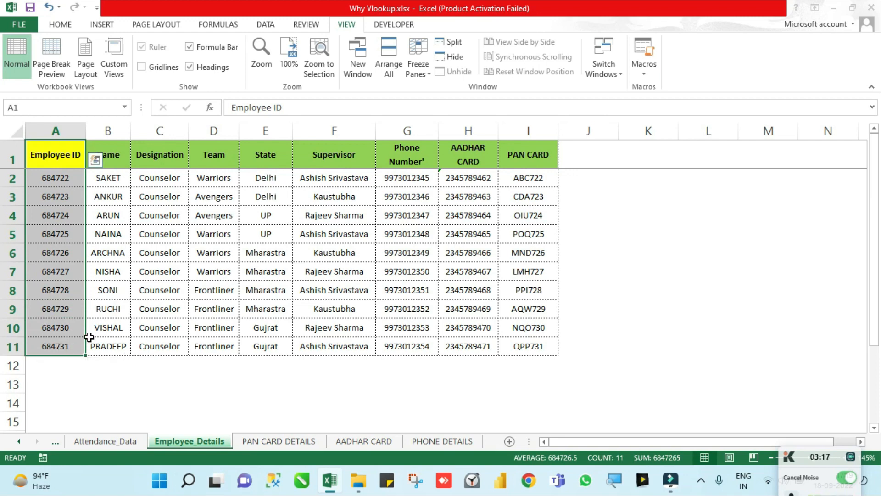
click(166, 248)
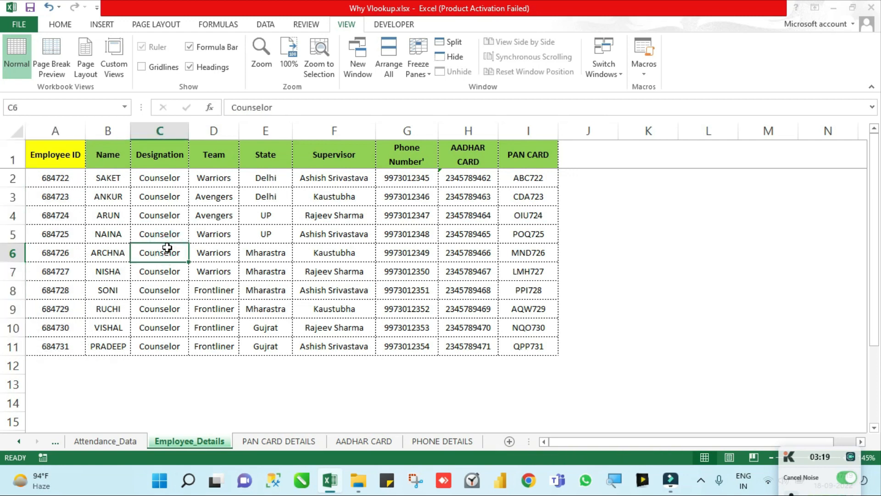
Step: Highlight the PAN CARD column A1:A11 on PAN CARD DETAILS and the AADHAR CARD column on the AADHAR CARD sheet
key(ctrl+Page_Down)
drag(64, 154, 60, 341)
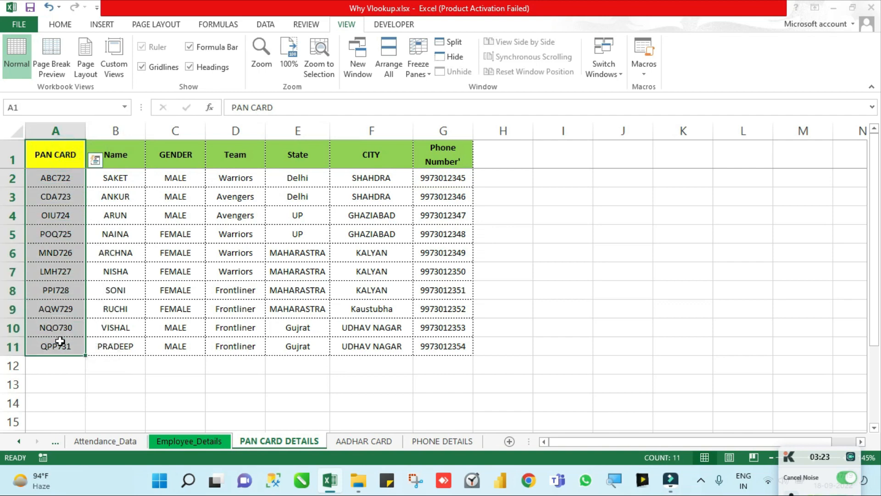
key(ctrl+Page_Down)
click(87, 235)
click(56, 155)
drag(57, 155, 64, 321)
click(159, 252)
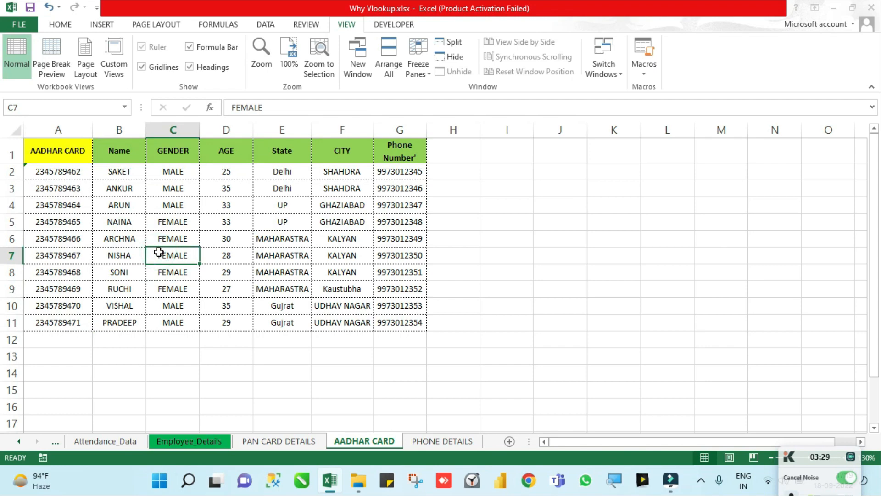
Step: Go back through the sheets to Sheet2 and review its list of data types from Aadhar card to student's data
key(ctrl+Page_Up)
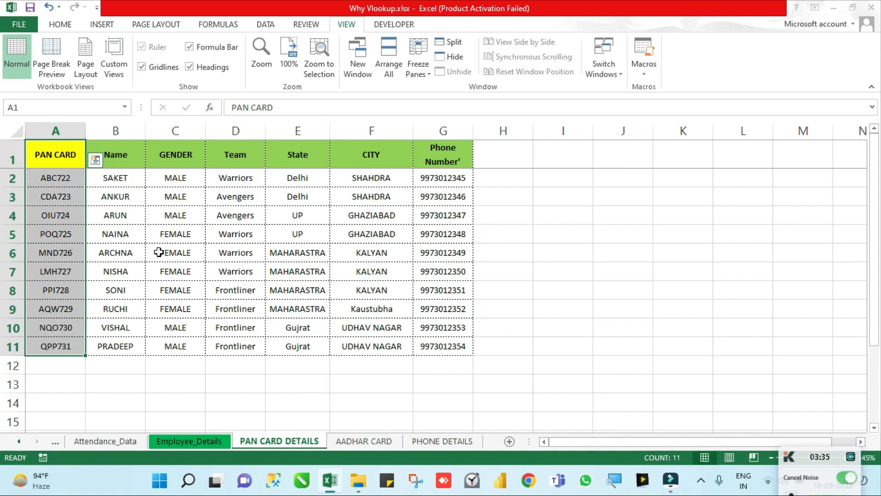
key(ctrl+Page_Up)
key(ctrl+Page_Up)
key(ctrl+Page_Up)
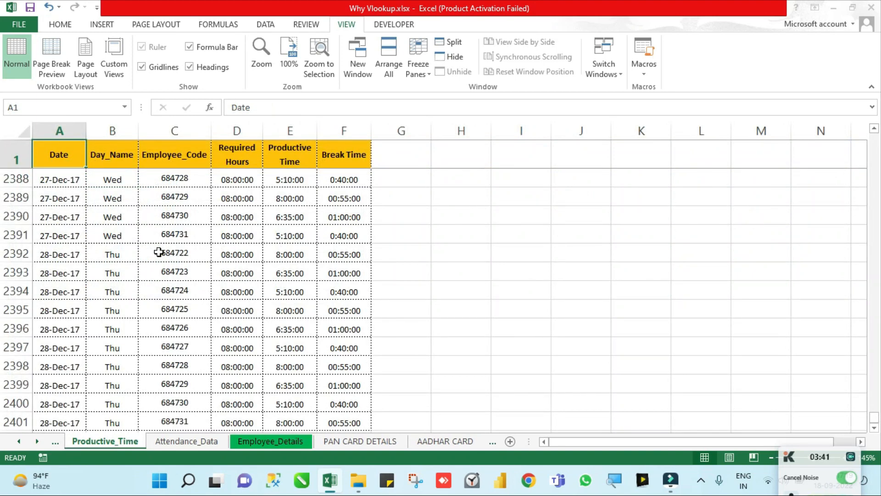
key(ctrl+Page_Up)
key(ctrl+Page_Up)
key(ctrl+Page_Up)
key(ctrl+Page_Down)
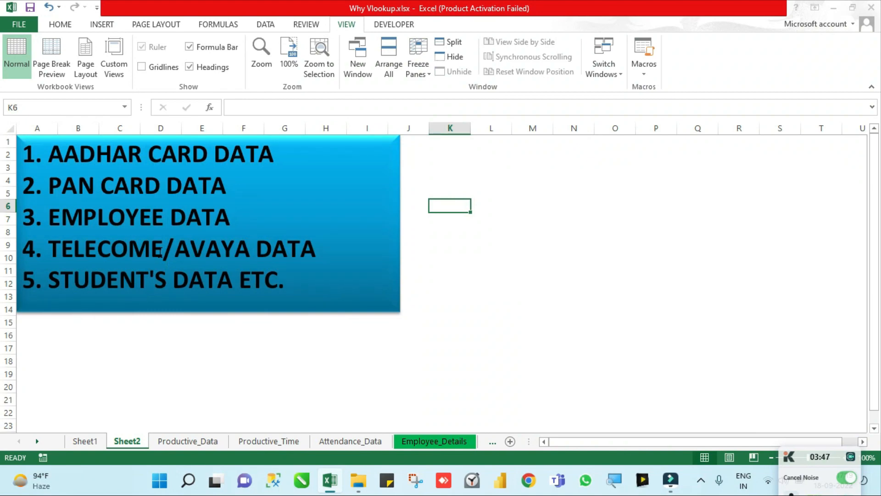
Step: Go to the Productive_Data sheet and examine its headers from Date to Employee_Code and the first employee code
key(ctrl+Page_Down)
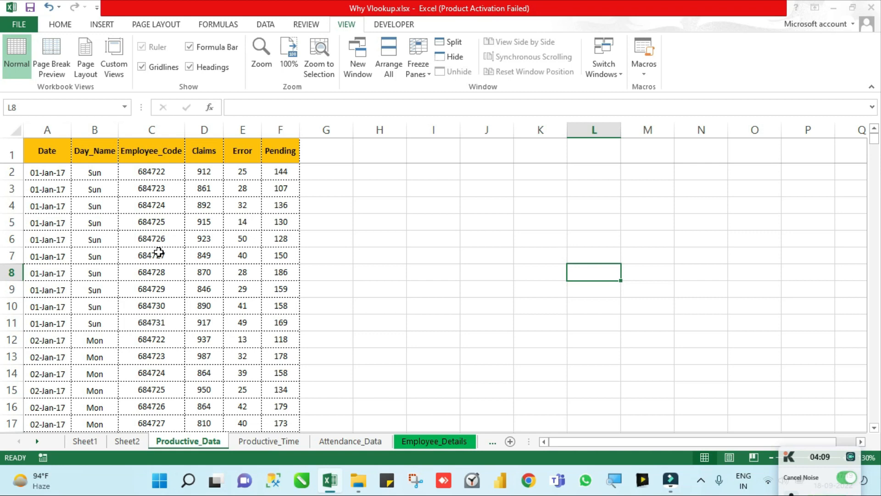
key(ctrl+Left)
key(ctrl+Left)
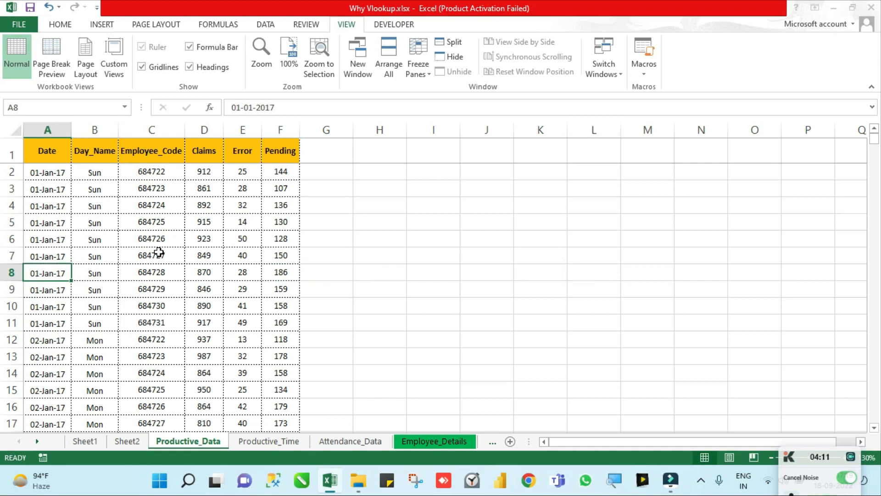
key(ctrl+Up)
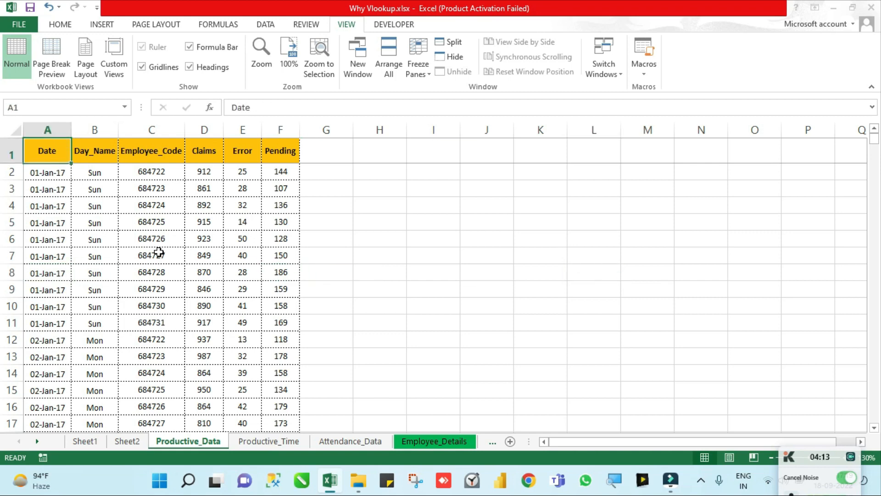
key(Right)
key(Right)
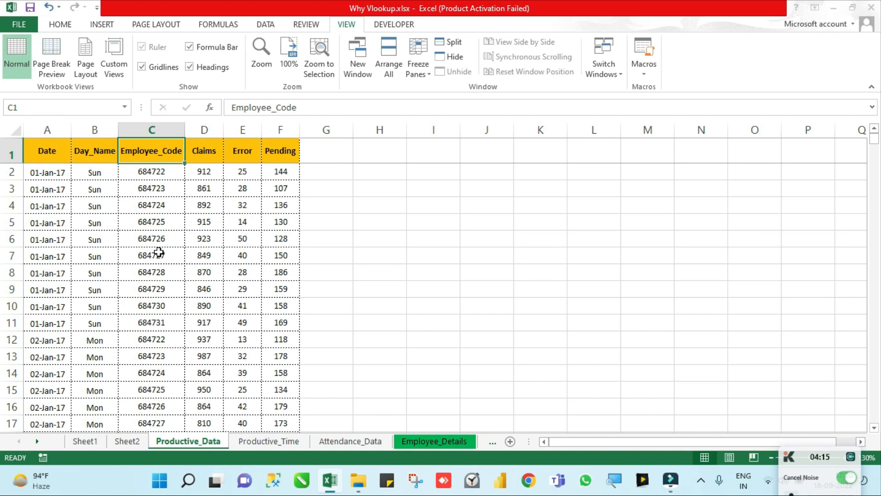
key(Down)
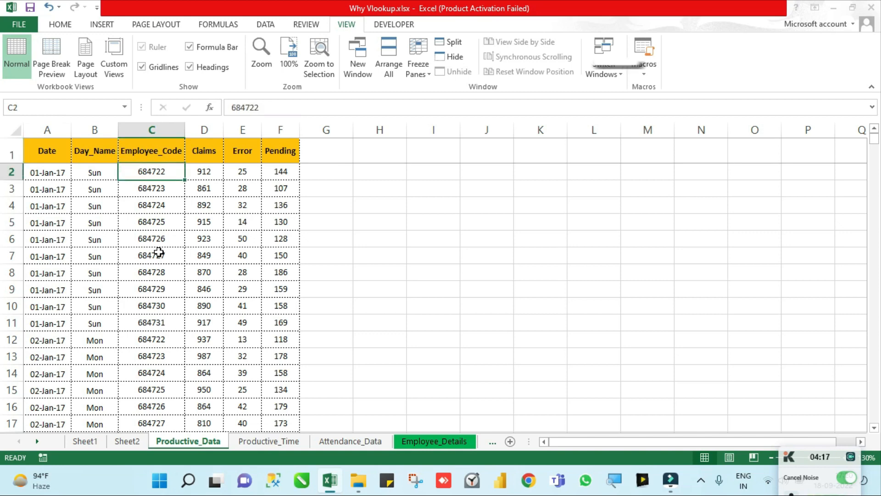
key(Up)
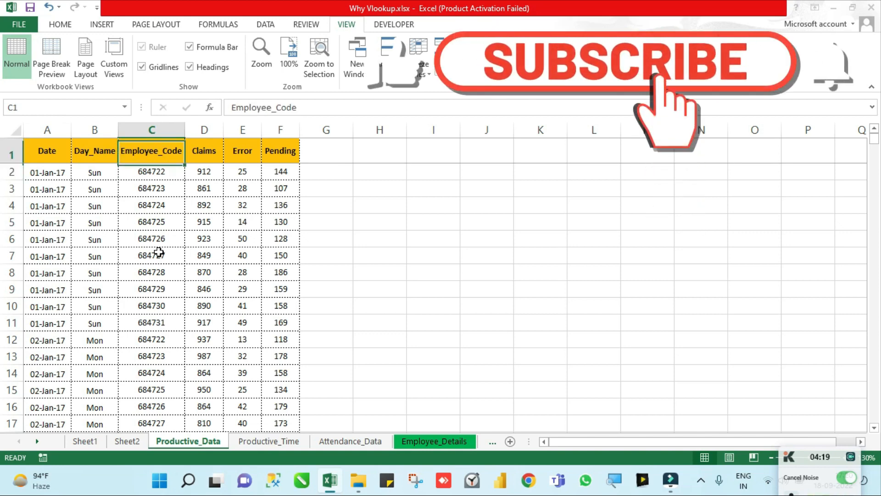
Step: Examine the first record's Claims and Employee_Code values on Productive_Data, then highlight the records in B3:E9
key(Right)
key(Down)
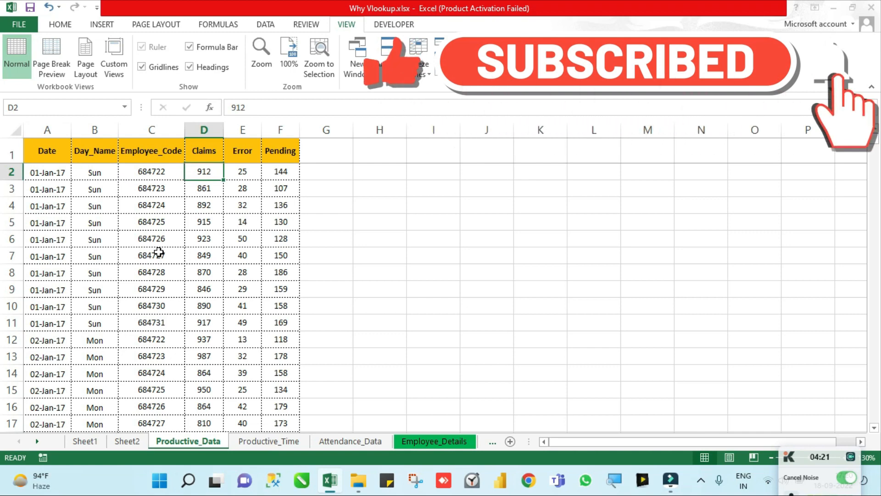
key(Left)
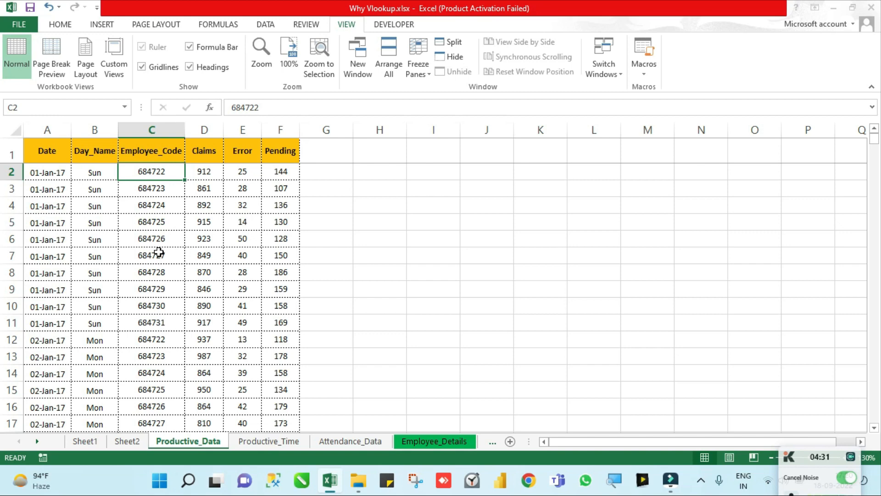
key(Up)
key(Down)
drag(94, 188, 249, 289)
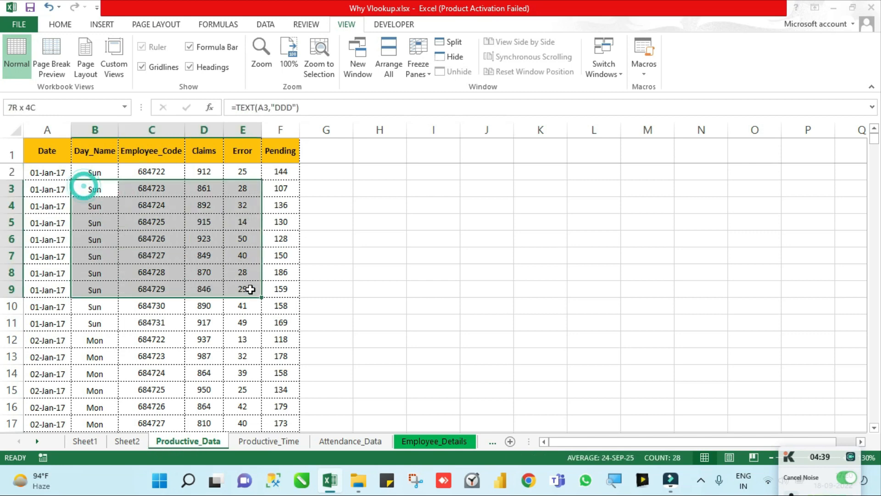
click(211, 231)
Step: Go to the Productive_Time sheet and examine the Employee_Code, Required Hours, Productive Time and Break Time columns
click(268, 441)
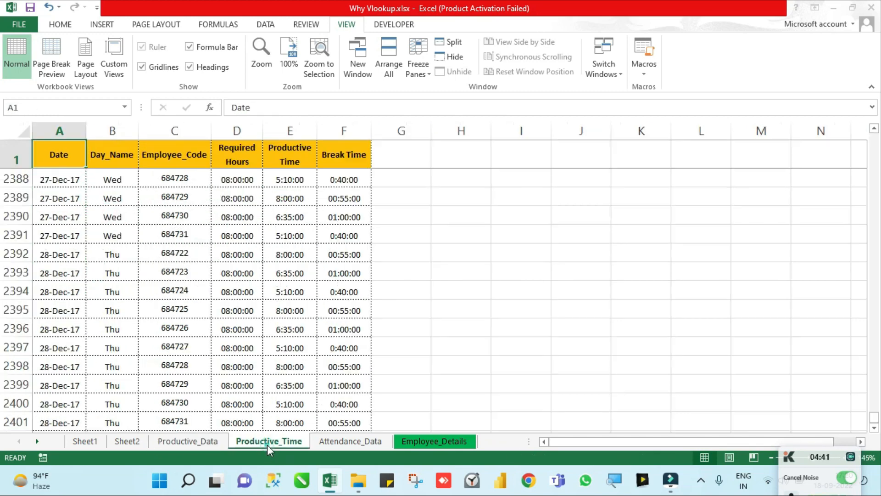
click(202, 271)
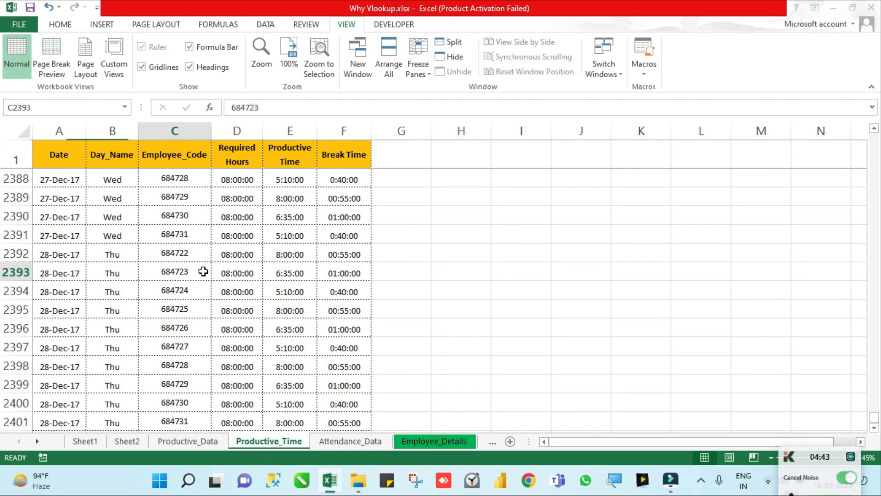
click(232, 181)
click(232, 220)
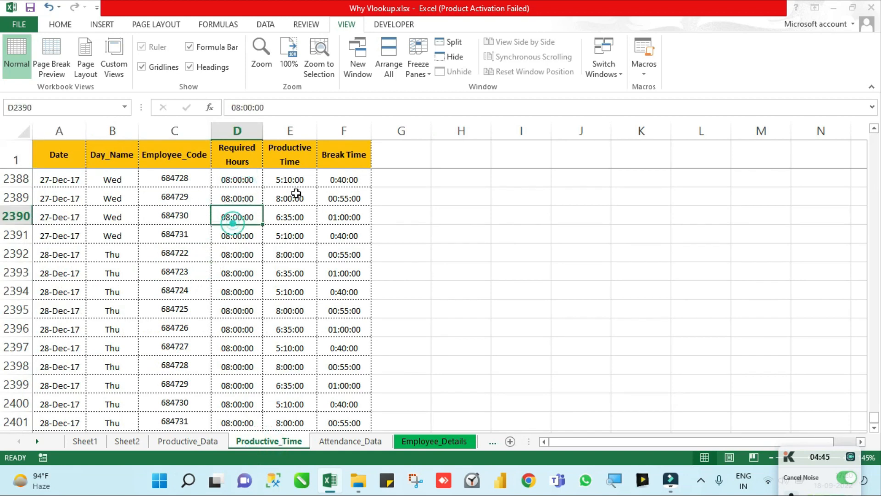
click(291, 181)
click(345, 178)
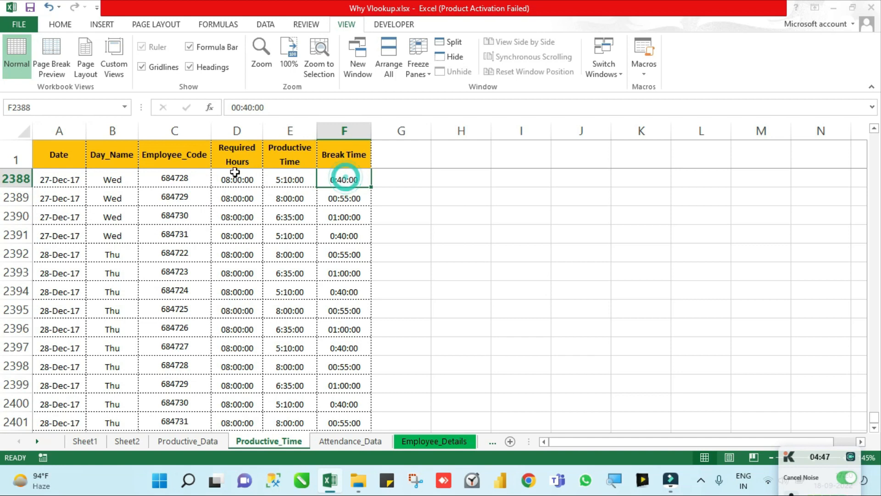
click(288, 291)
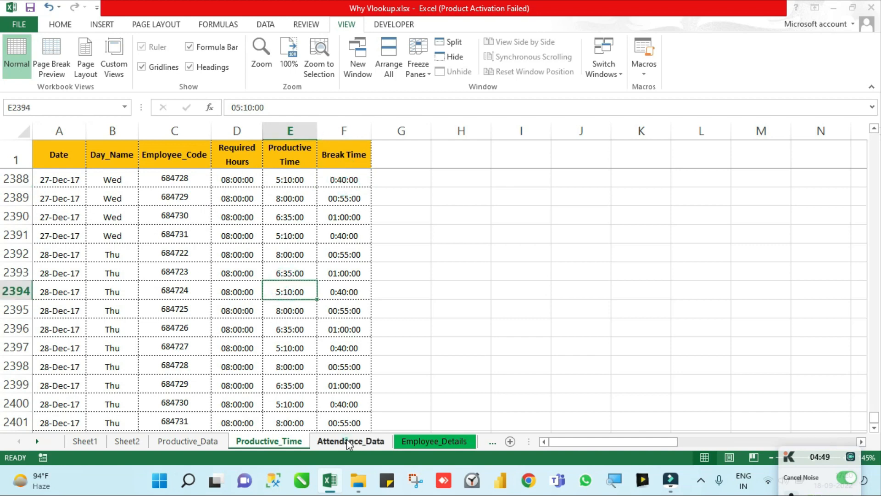
Step: Go to the Attendance_Data sheet, examine the daily attendance marks and highlight the Employee_Code column A2:A12
click(346, 440)
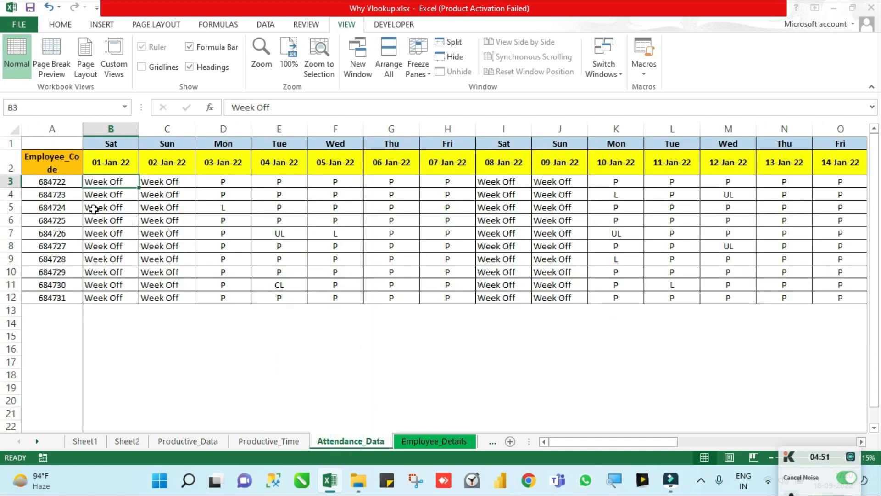
click(219, 177)
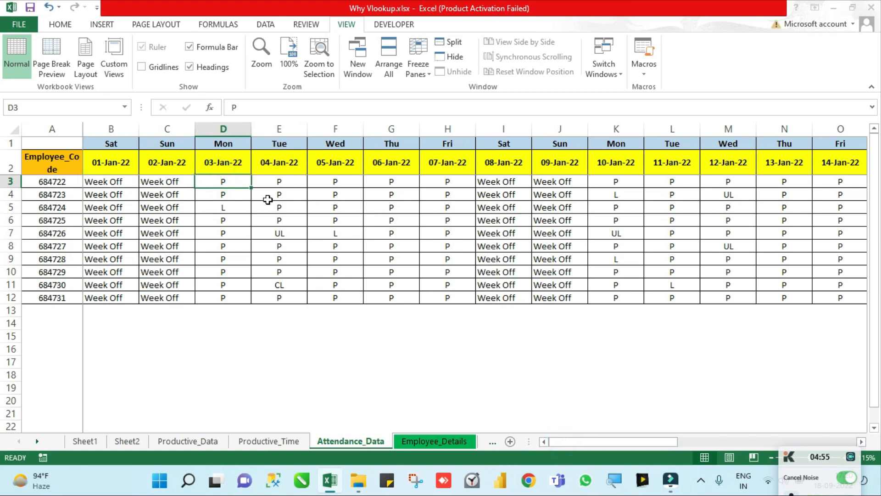
click(271, 233)
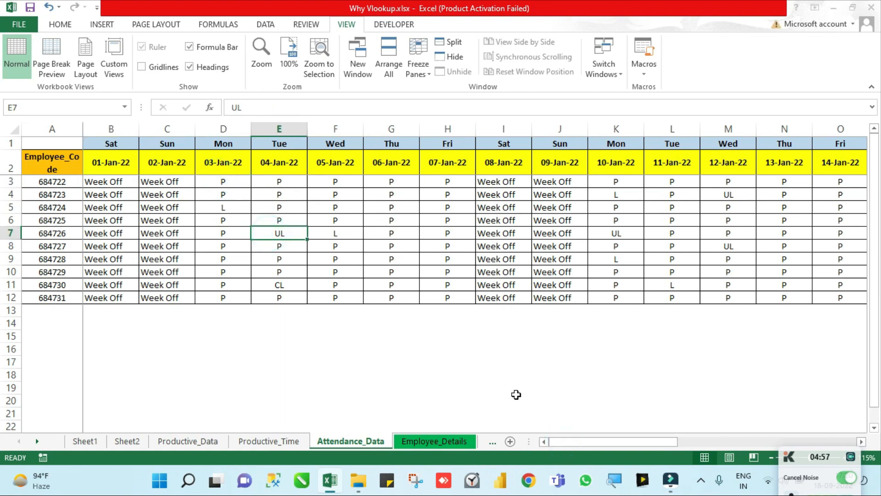
click(41, 207)
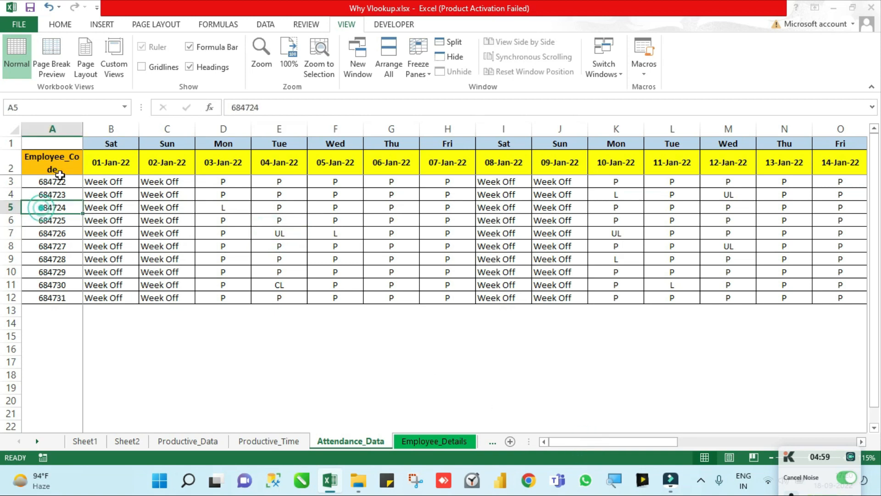
click(59, 172)
drag(59, 179, 55, 297)
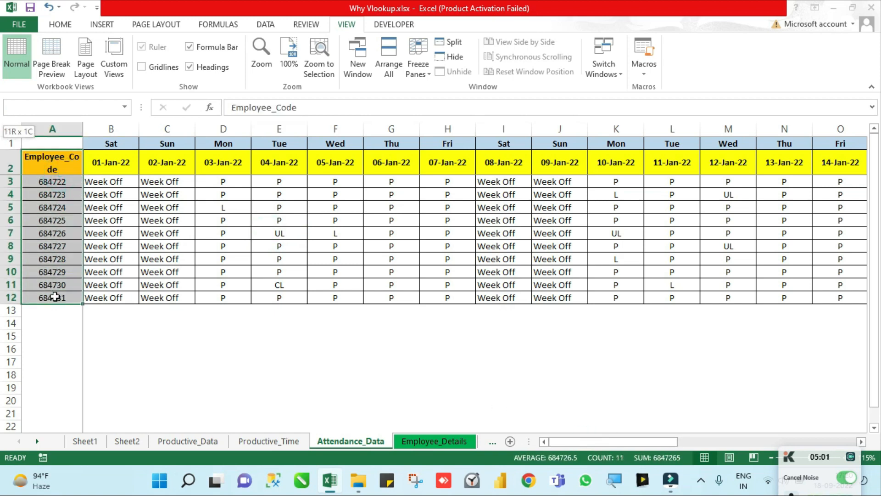
Step: Examine the 01-Jan-22 date header and the first employee's code and attendance entries on Attendance_Data
click(118, 196)
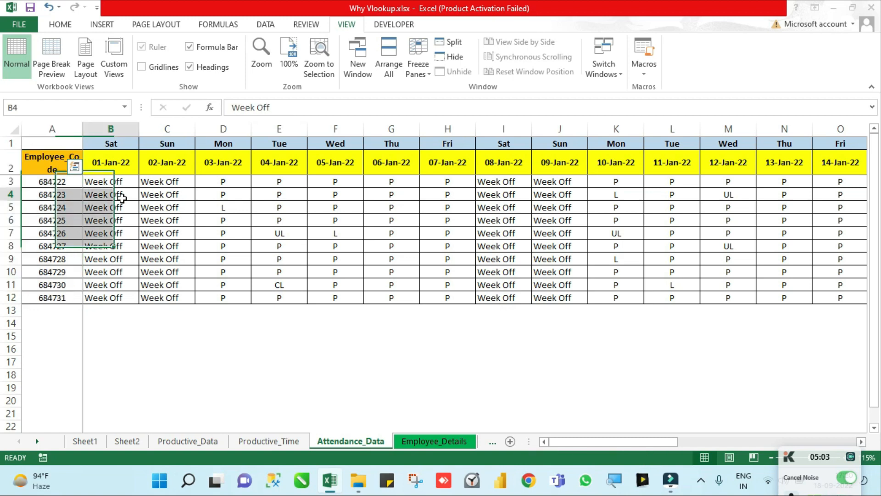
click(121, 173)
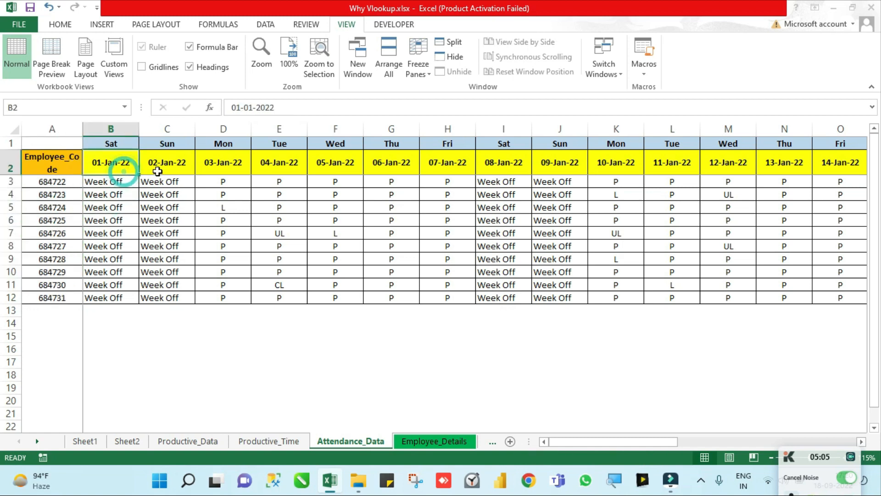
key(Down)
key(Left)
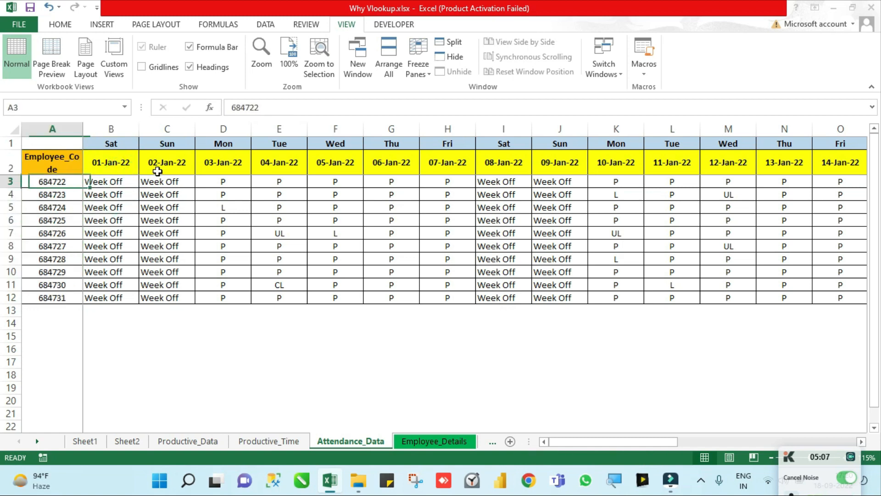
key(shift+Down)
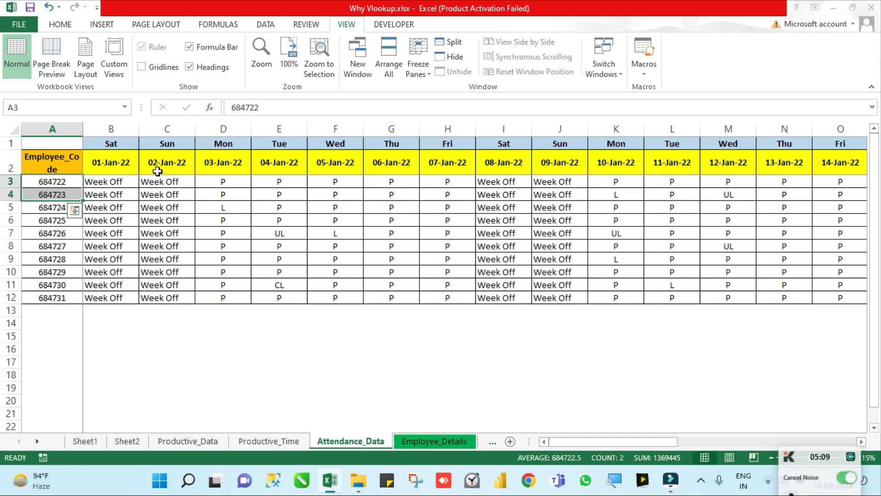
key(Right)
key(Right)
key(Left)
key(Left)
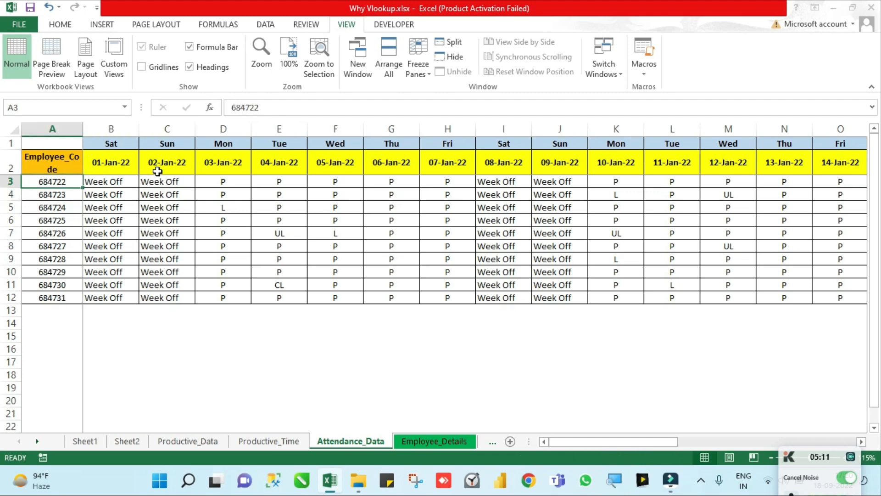
Step: Return to the Productive_Data sheet and insert five blank columns between Employee_Code and Claims
key(ctrl+Page_Up)
key(ctrl+Page_Up)
key(ctrl+Page_Up)
key(ctrl+Page_Down)
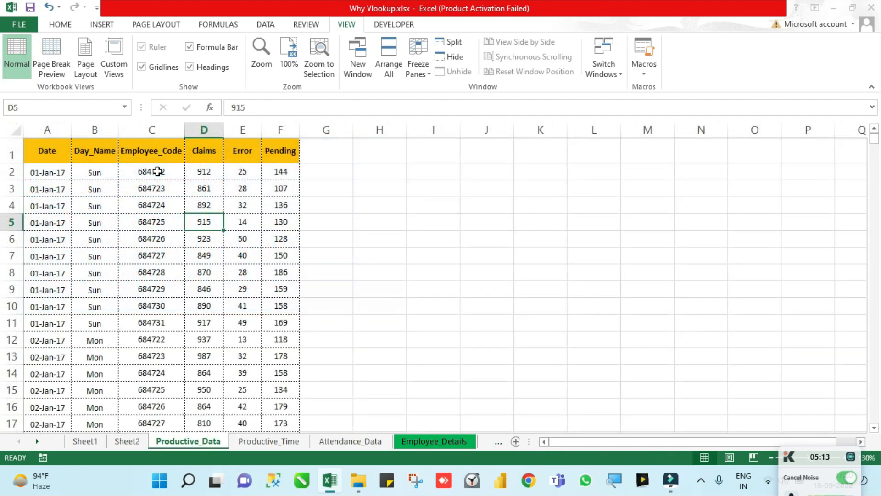
key(ctrl+Up)
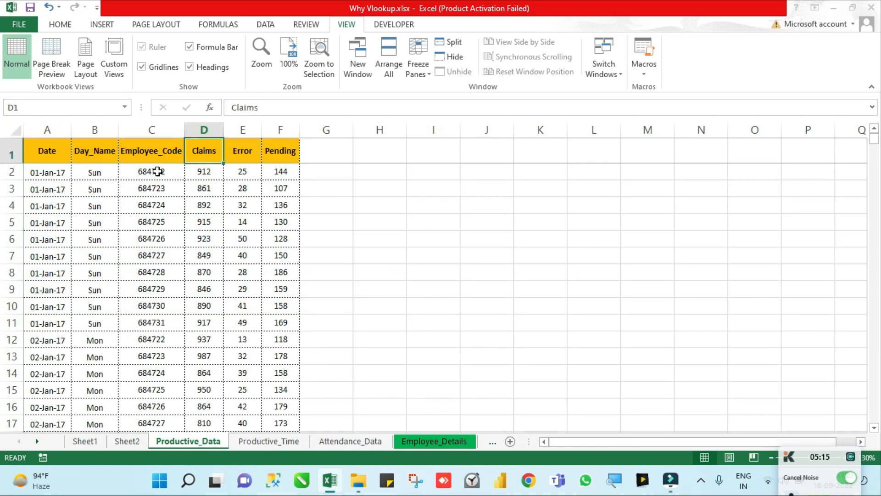
click(207, 124)
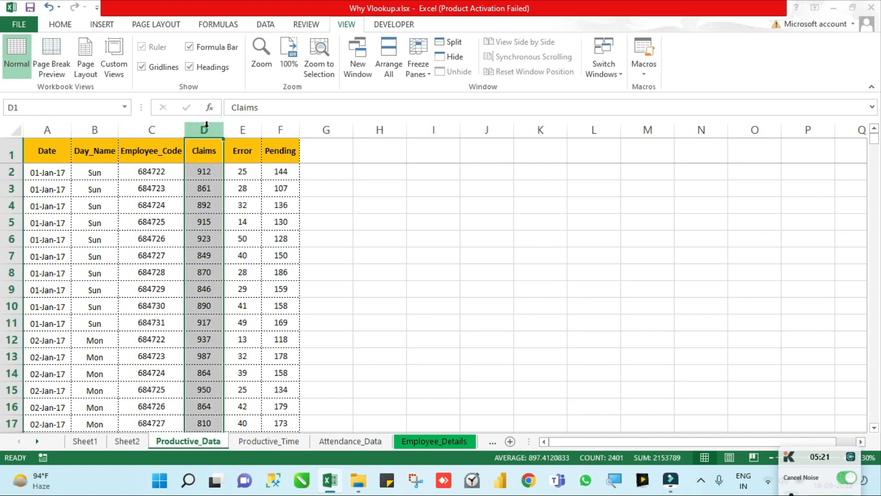
key(ctrl+plus)
key(ctrl+plus)
key(ctrl+plus)
key(ctrl+plus)
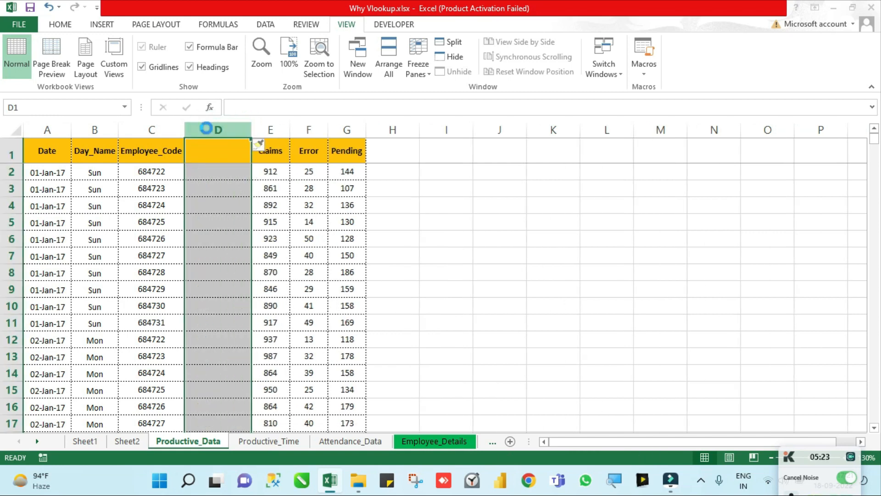
key(ctrl+plus)
key(ctrl+plus)
key(ctrl+plus)
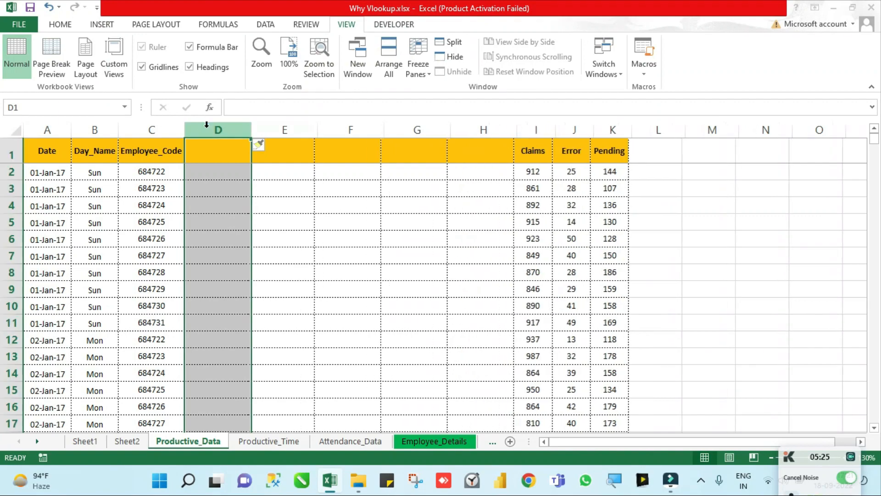
Step: Go to the Employee_Details sheet and select the header cells from Name to PAN CARD, B1:I1
key(ctrl+Page_Down)
key(ctrl+Page_Down)
key(ctrl+Page_Down)
key(ctrl+Up)
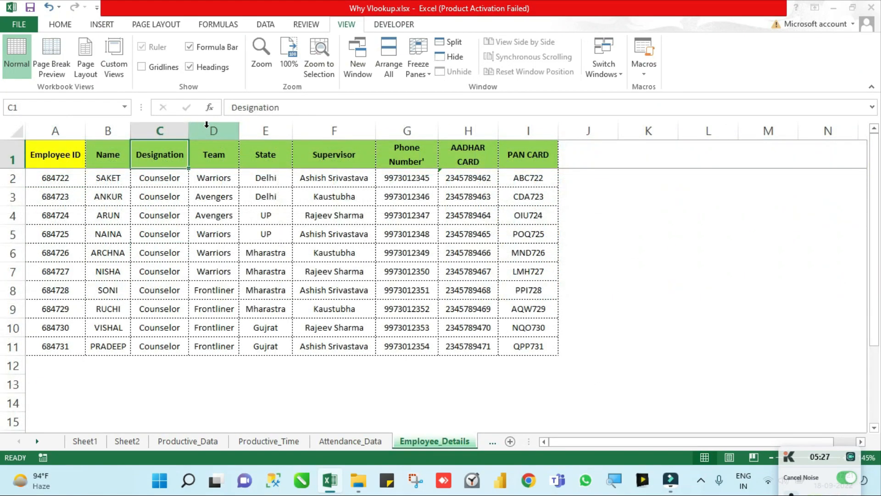
key(Left)
key(shift+Right)
key(shift+Right)
key(shift+Right)
key(shift+Right)
key(shift+Right)
key(shift+Right)
key(shift+Right)
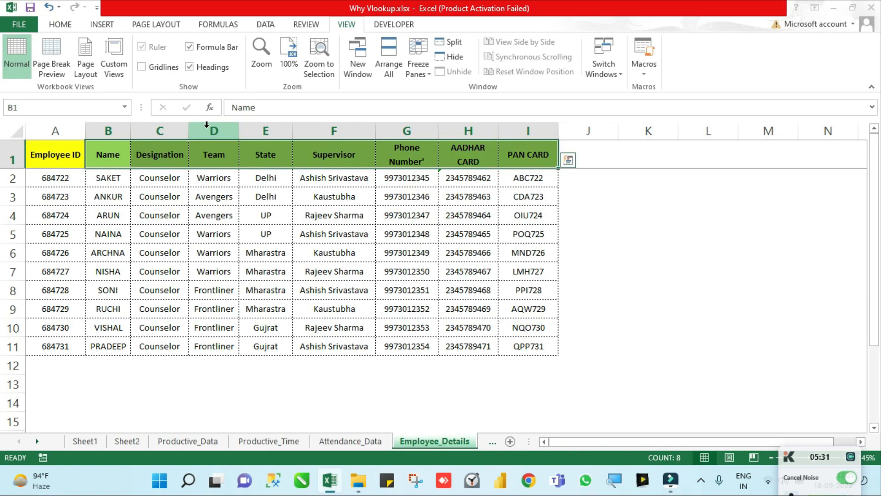
Step: Return to the Productive_Data sheet and insert three more blank columns before the Claims column
key(ctrl+Page_Up)
key(ctrl+Page_Up)
key(ctrl+Page_Up)
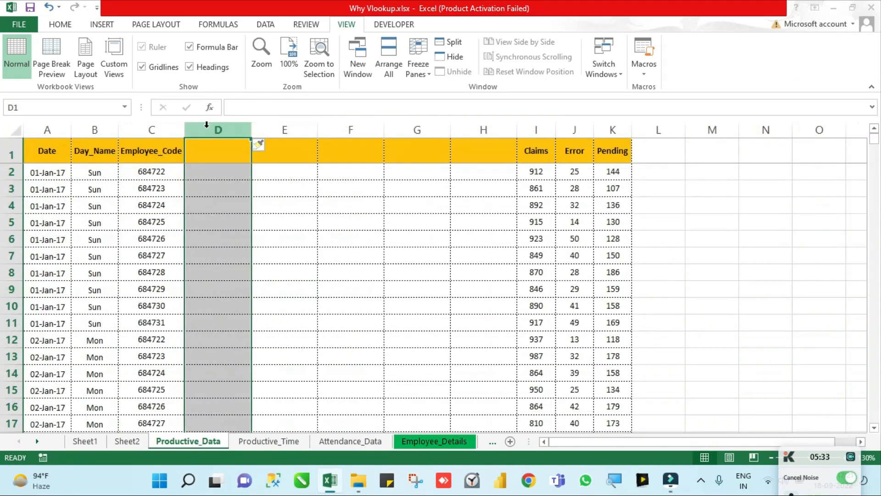
click(352, 155)
click(415, 152)
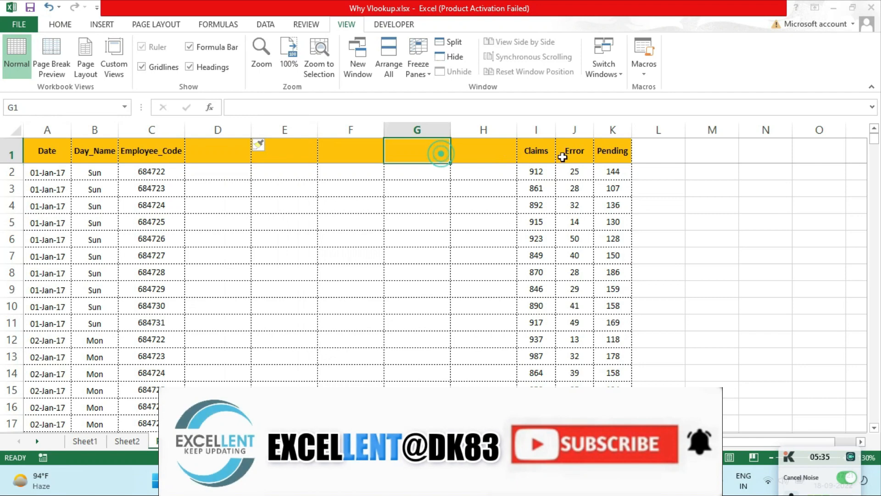
click(531, 155)
key(ctrl+space)
key(ctrl+shift+plus)
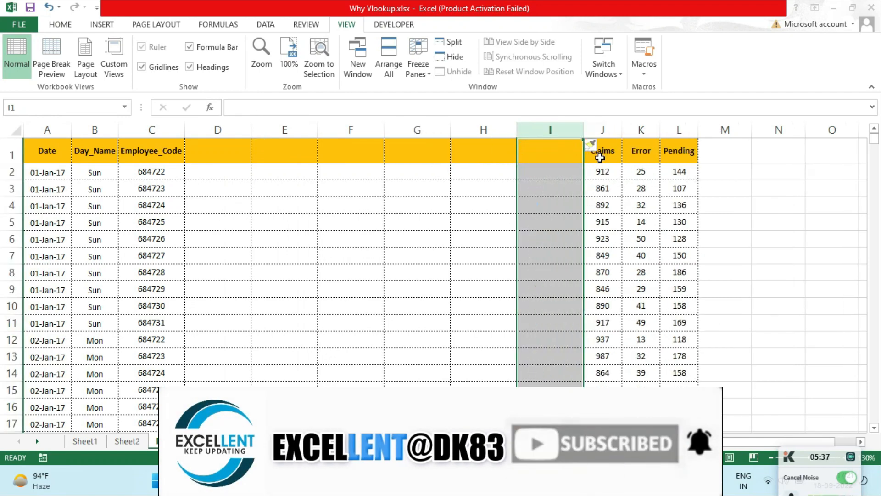
key(ctrl+shift+plus)
key(ctrl+shift+plus)
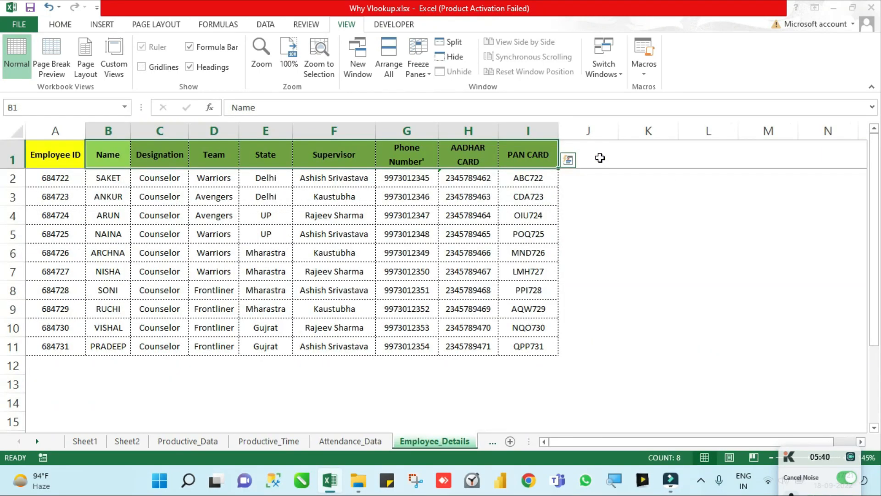
Step: Copy the headers B1:I1 from Employee_Details and paste them as values into Productive_Data starting at D1
key(ctrl+shift+Right)
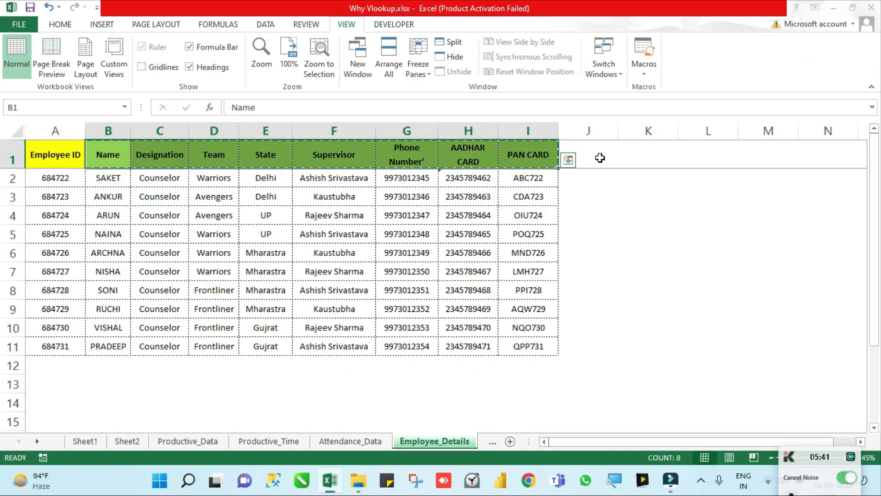
key(ctrl+c)
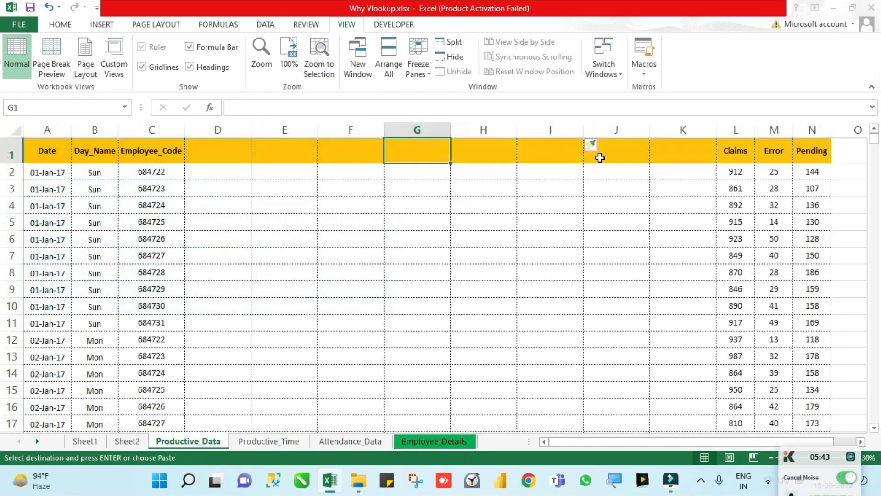
key(Left)
key(Left)
key(Left)
key(alt+h)
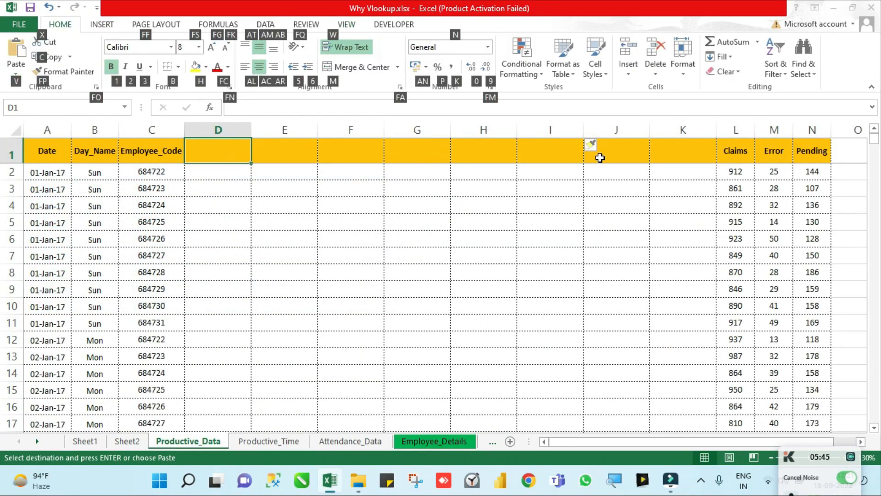
key(v)
key(Escape)
key(Down)
key(Down)
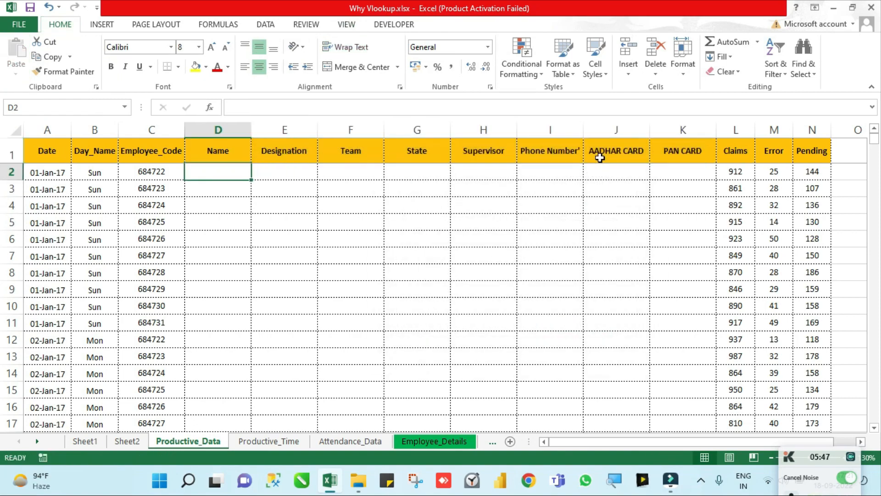
key(Up)
key(Up)
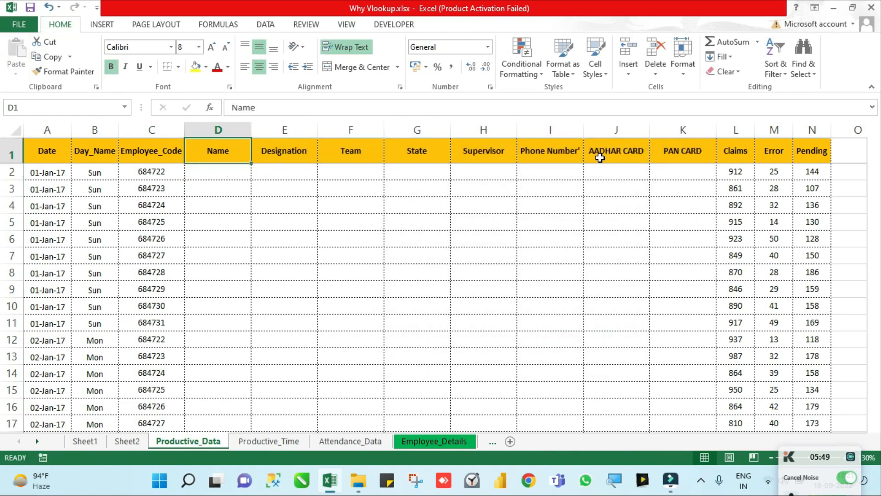
Step: Look at the headers on the PAN CARD DETAILS sheet and return to the Productive_Data sheet
key(ctrl+Page_Down)
key(ctrl+Page_Down)
key(ctrl+Page_Down)
key(ctrl+Page_Down)
key(Right)
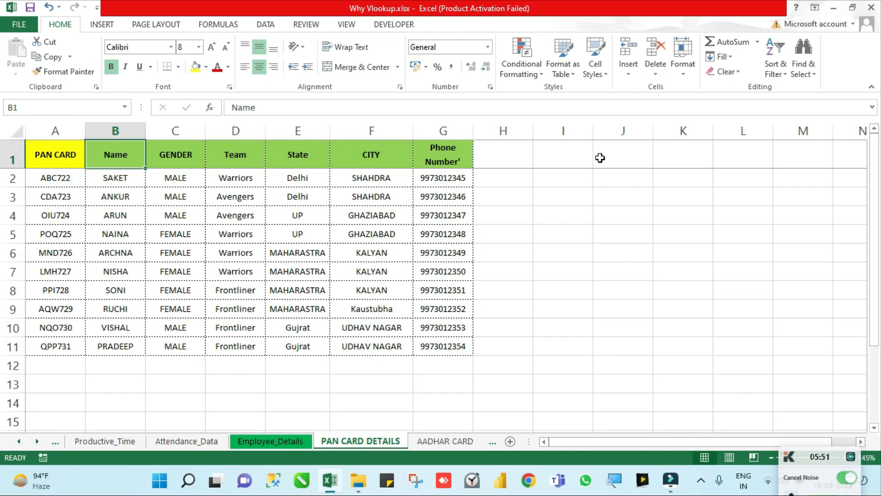
key(ctrl+Page_Up)
key(ctrl+Page_Up)
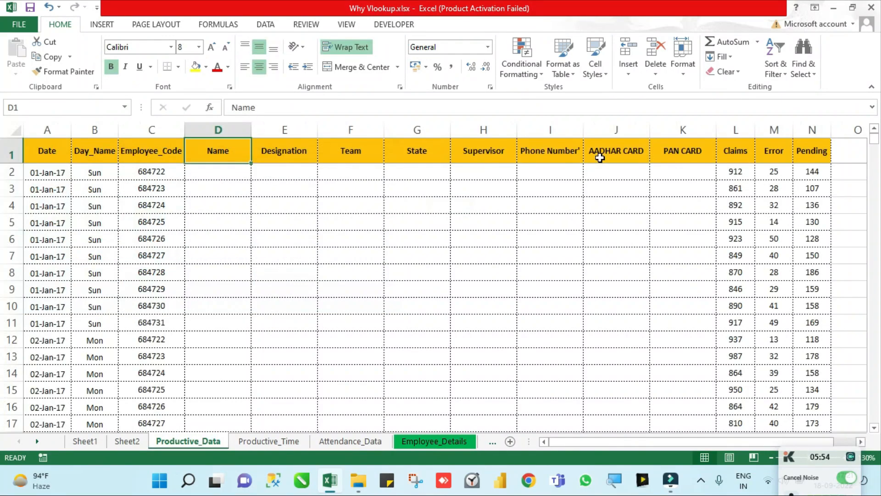
Step: Start a VLOOKUP formula in D2 under Name, using the column-locked employee code $C2 as the lookup value
key(Down)
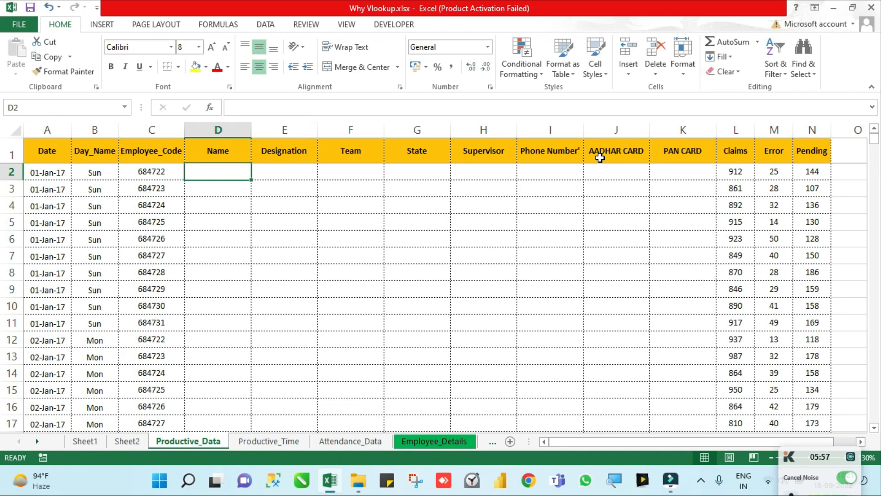
key(Left)
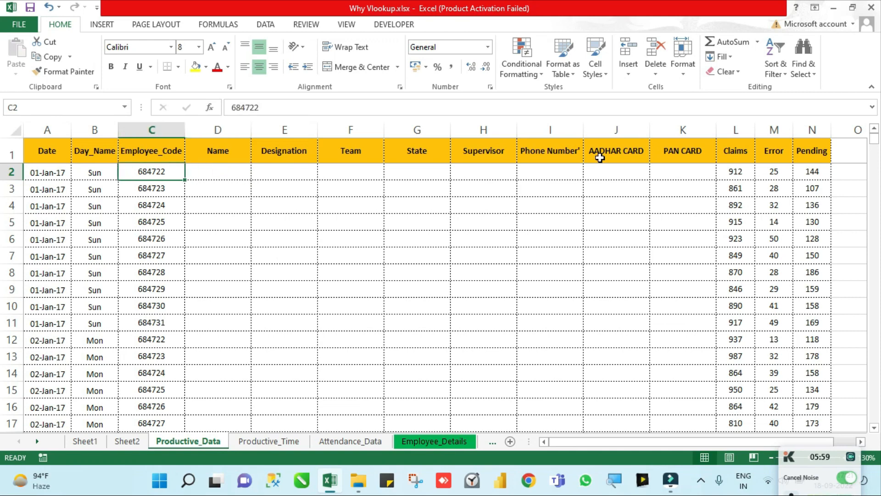
key(Right)
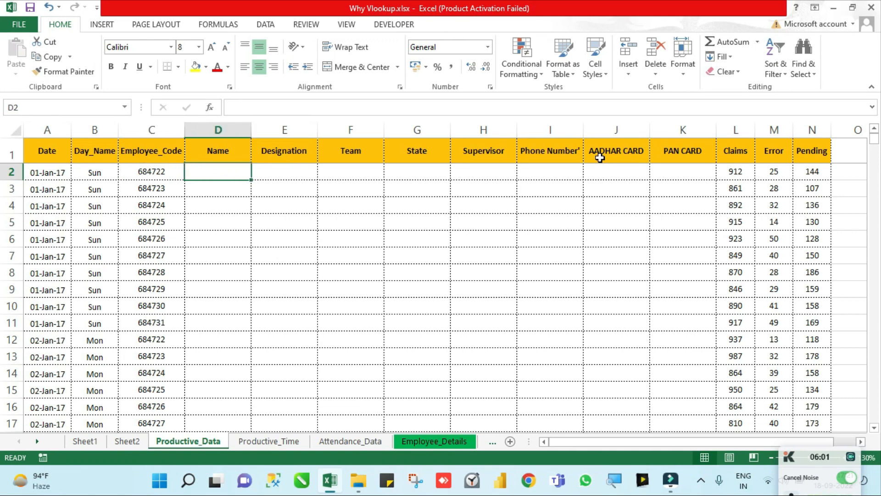
text(=vl)
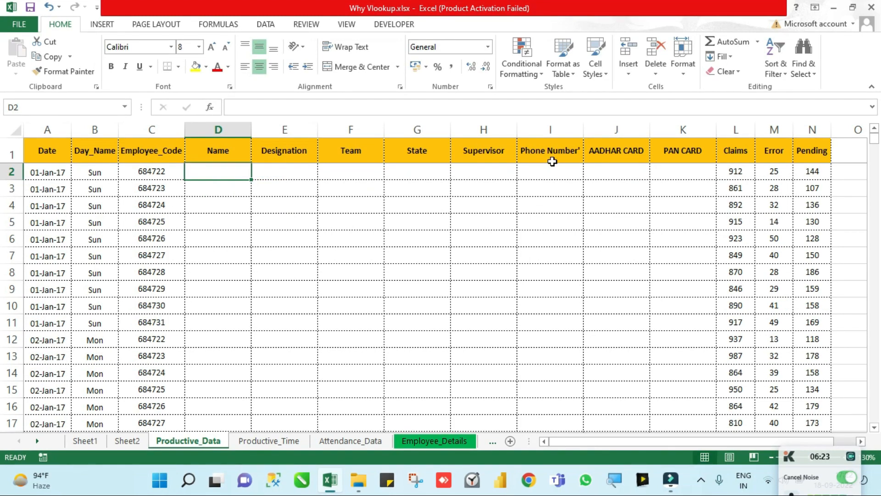
text(=vl)
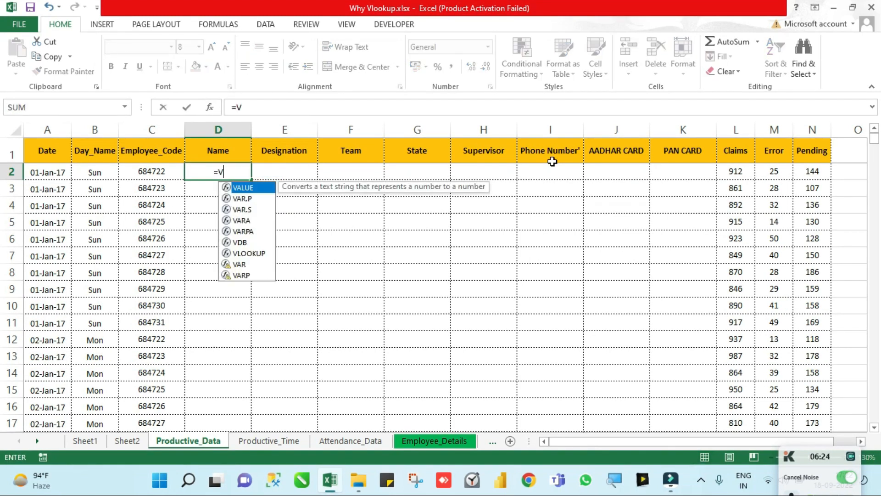
key(Tab)
key(Left)
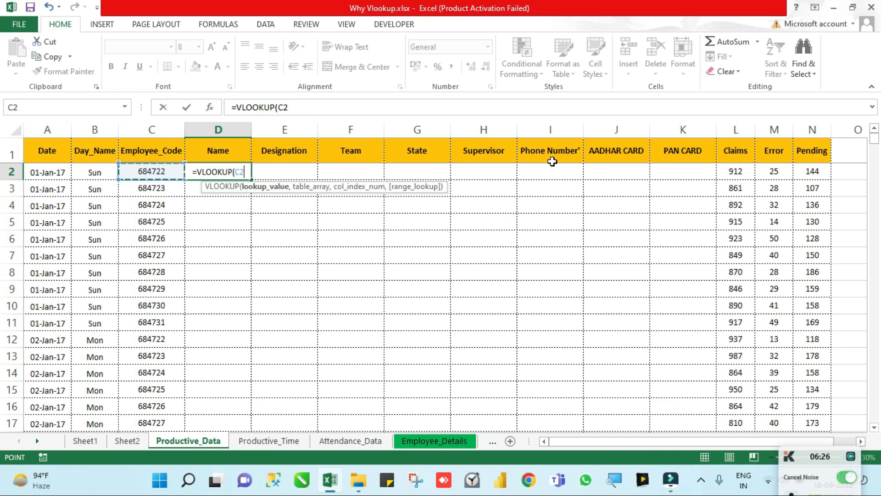
key(F4)
key(F4)
key(F4)
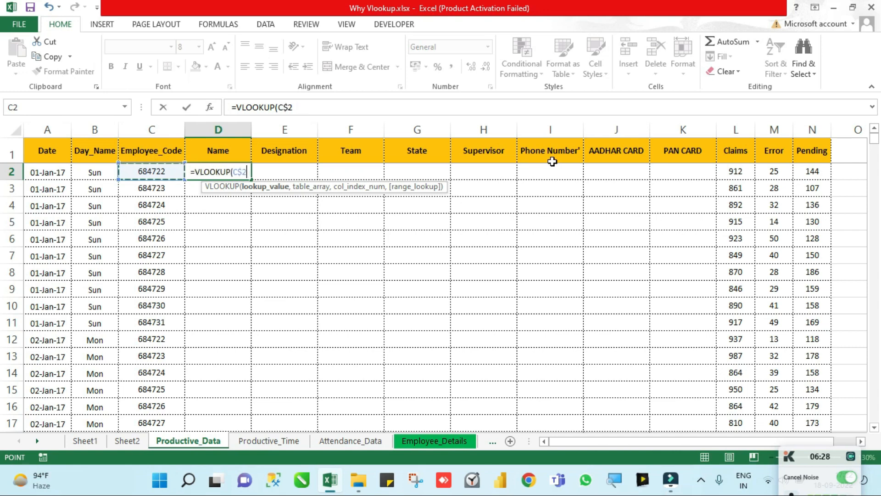
text(,)
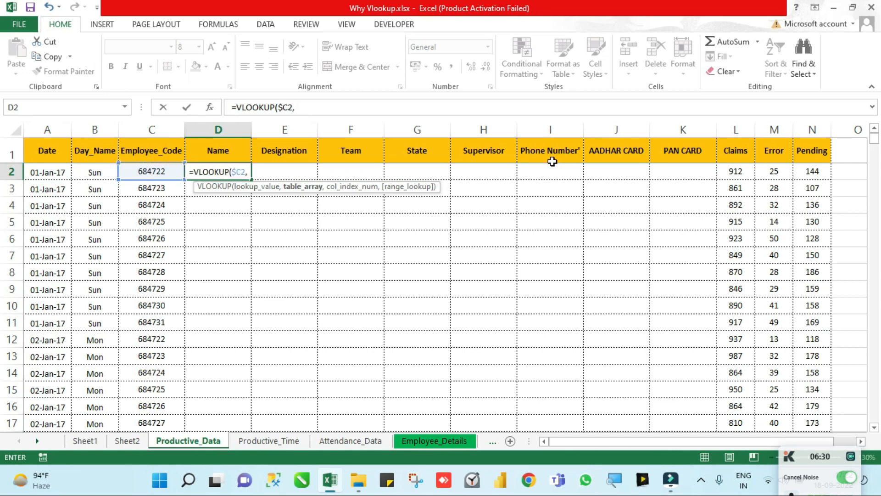
Step: Complete the D2 formula with the table array Employee_Details!$A$1:$I$11, column index 2 and exact match 0
key(ctrl+Page_Down)
key(ctrl+Page_Down)
key(ctrl+Page_Down)
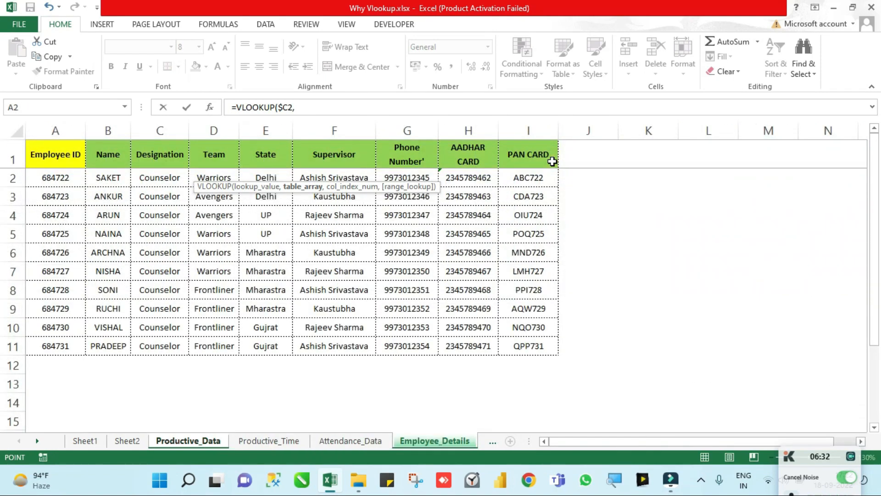
key(ctrl+shift+Right)
key(ctrl+shift+Down)
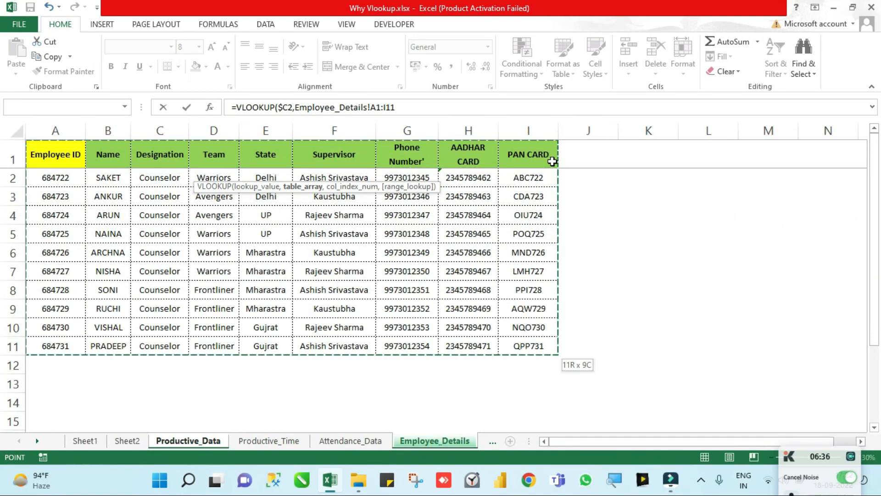
key(F4)
text(,2,0)
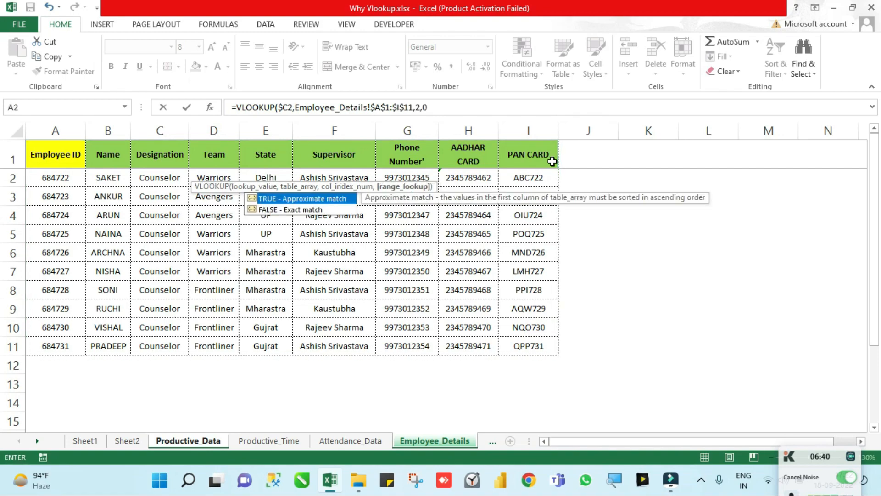
text())
key(Return)
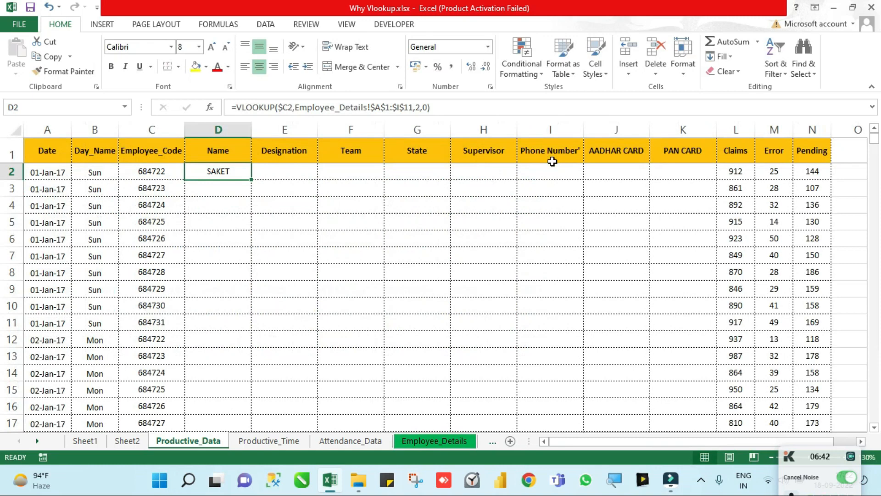
Step: Replace the column index in D2's VLOOKUP with a MATCH function that uses the row-locked header D$1 as lookup value
key(F2)
key(Escape)
key(F2)
key(Left)
key(Left)
key(Left)
key(BackSpace)
text(MA)
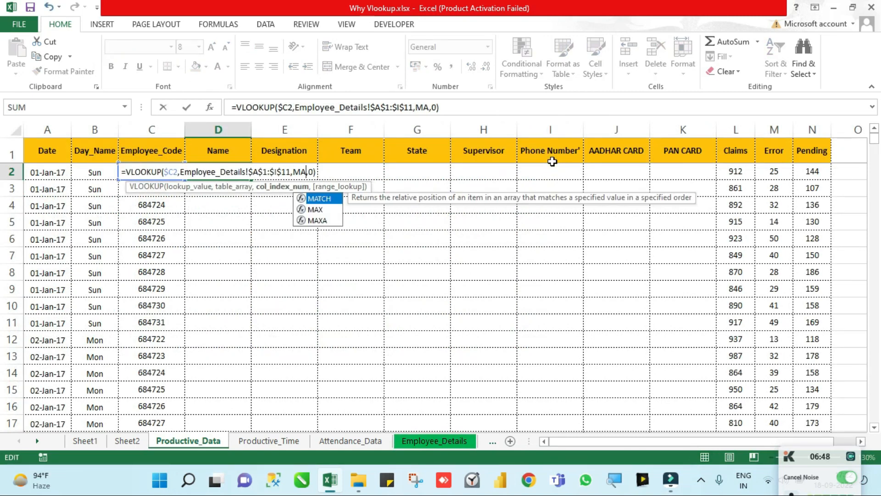
key(Tab)
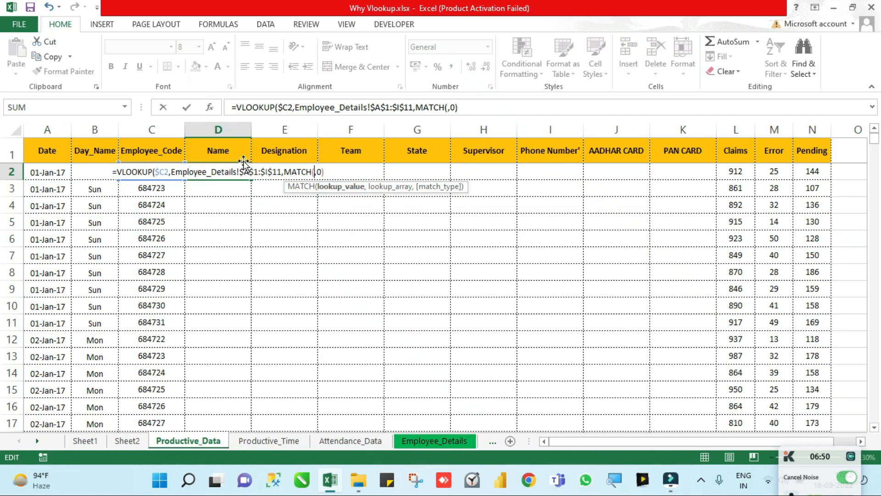
click(230, 150)
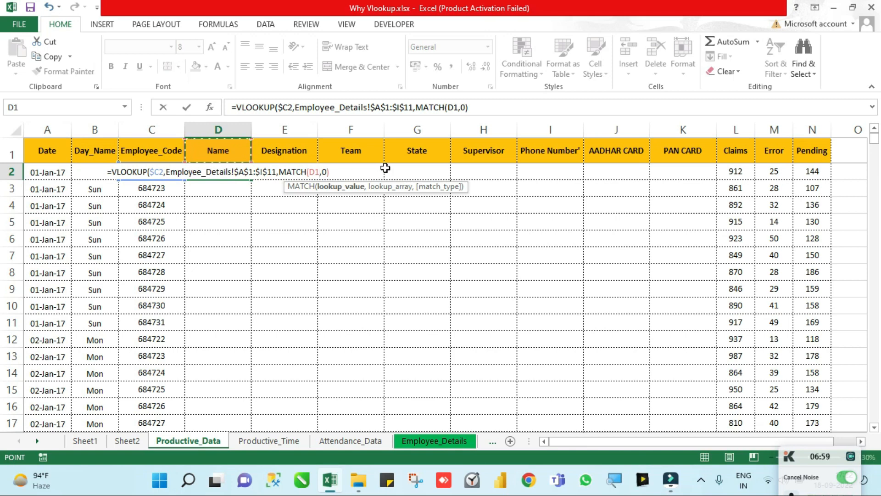
key(F4)
key(F4)
text(,)
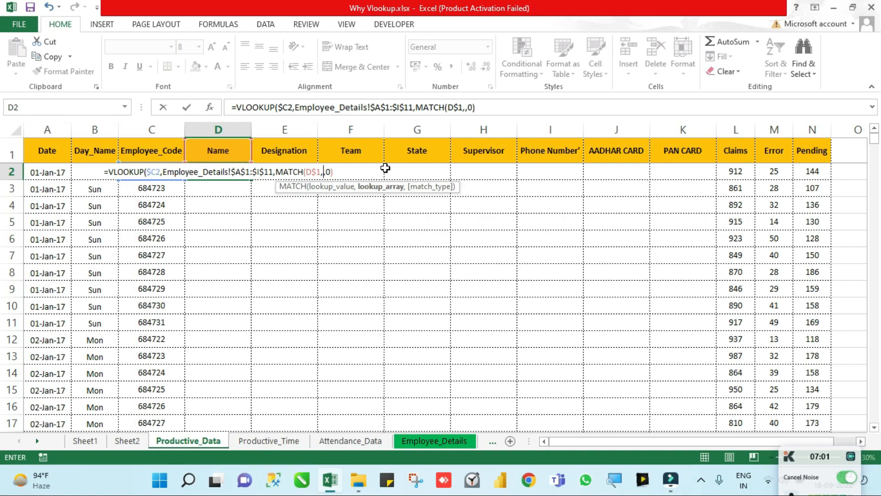
Step: Complete the MATCH in D2 with the lookup array Employee_Details!$A$1:$I$1 and match type 0, and enter the formula
key(ctrl+Page_Down)
key(ctrl+Page_Down)
key(ctrl+Page_Down)
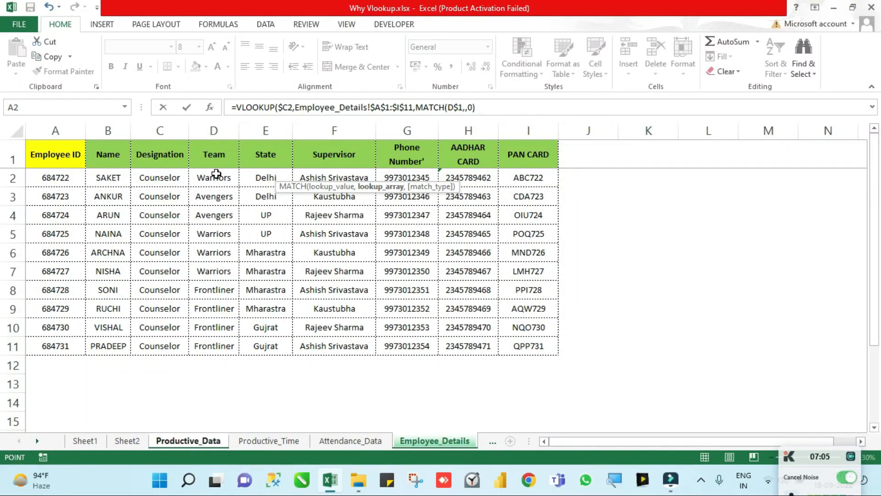
click(84, 154)
key(ctrl+shift+Right)
key(F4)
text(,)
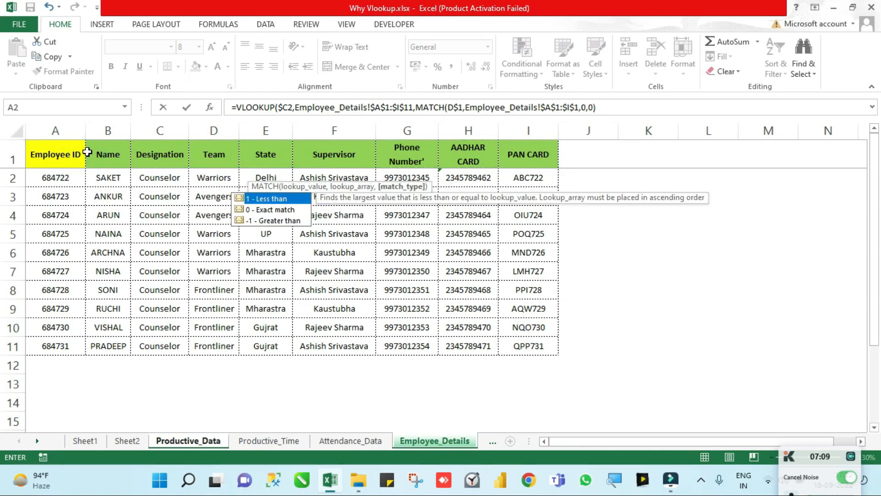
text(0))
key(Return)
Step: Fill the D2 formula across row 2 through K2 under PAN CARD
key(Up)
key(shift+Right)
key(shift+Right)
key(shift+Right)
key(shift+Right)
key(shift+Right)
key(shift+Right)
key(shift+Right)
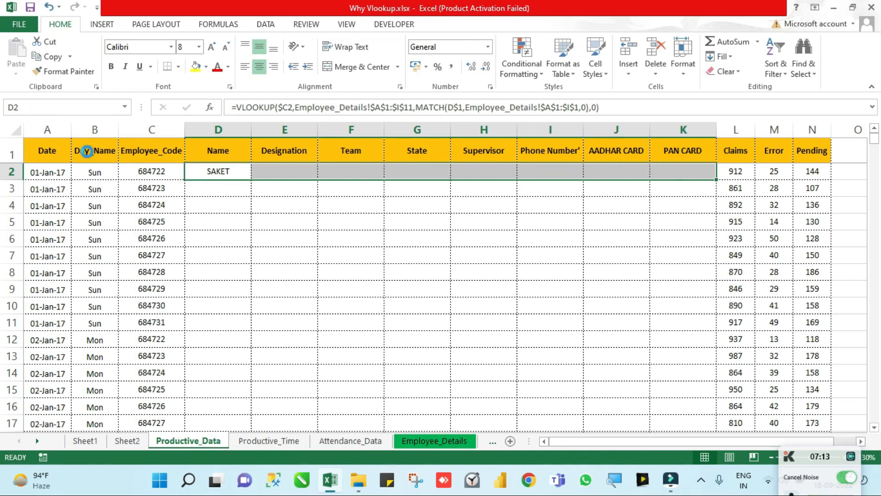
key(ctrl+r)
Step: Fill the row 2 lookup formulas in D2:K2 down through row 2401 of Productive_Data
key(Left)
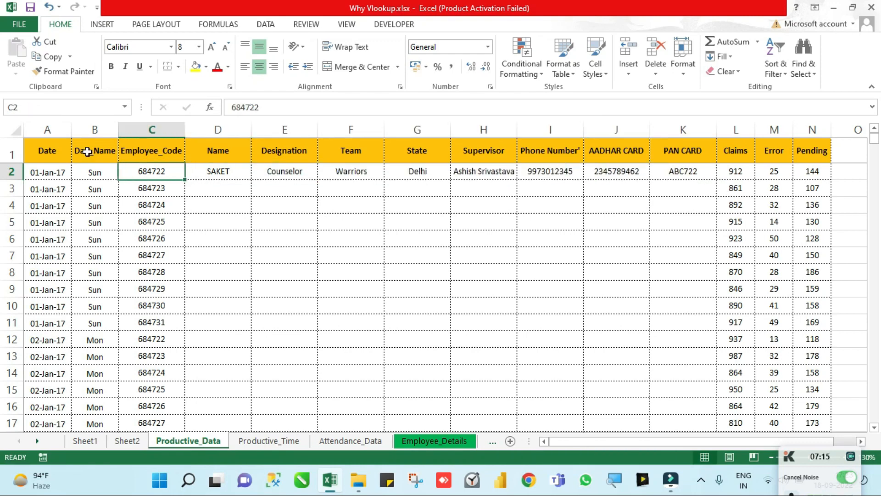
key(Down)
key(ctrl+Right)
key(Left)
key(Left)
key(Left)
key(Left)
key(Left)
key(Left)
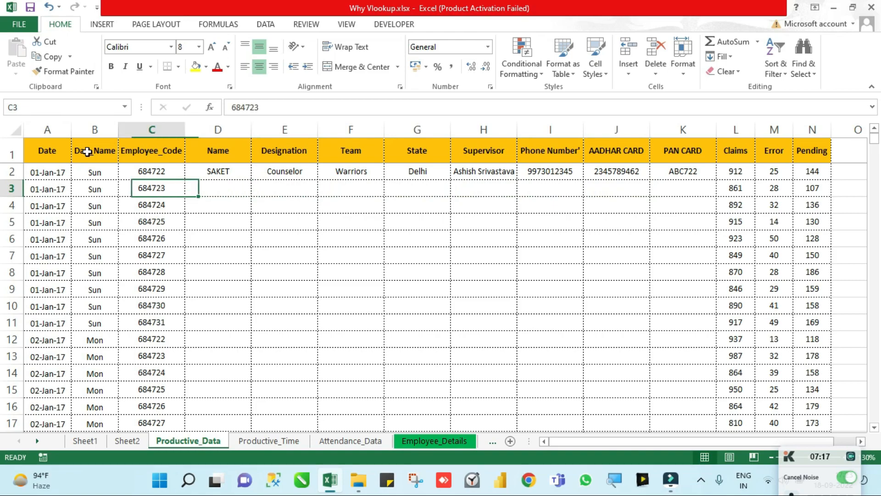
key(ctrl+Down)
key(Right)
key(shift+Right)
key(shift+Right)
key(shift+Right)
key(shift+Right)
key(shift+Right)
key(shift+Right)
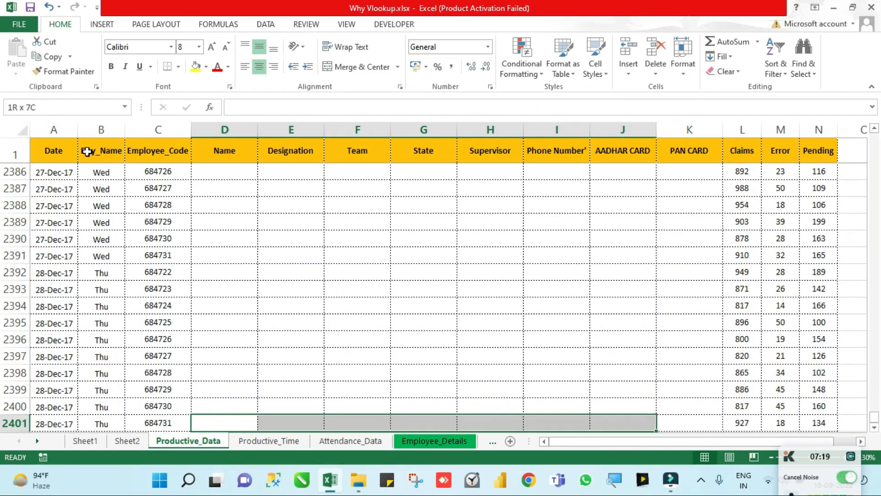
key(shift+Right)
key(ctrl+shift+Up)
key(ctrl+d)
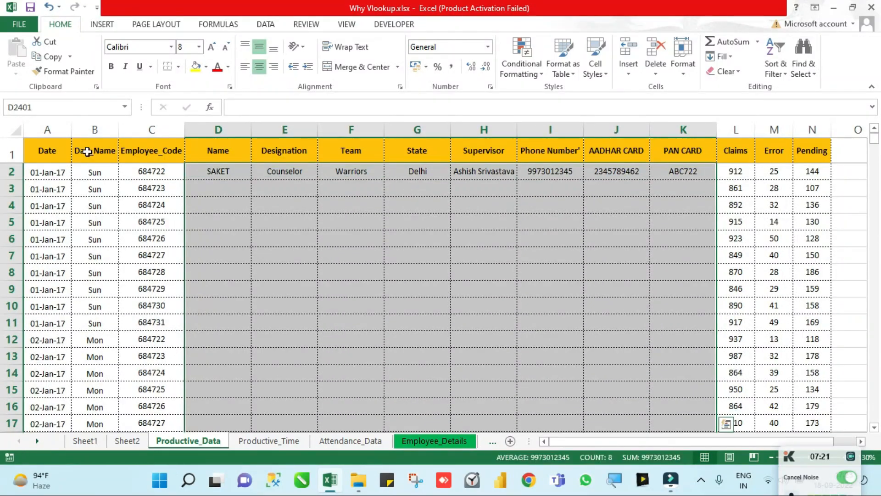
key(ctrl+Down)
key(ctrl+Up)
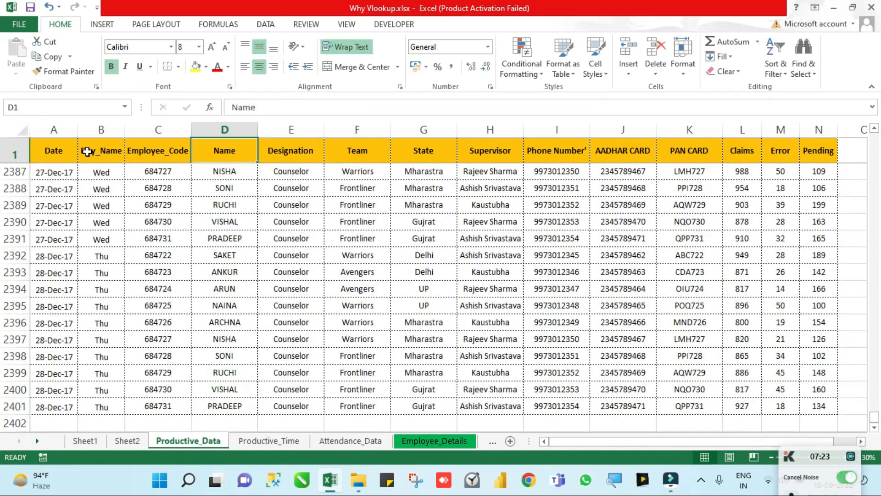
key(Down)
key(Down)
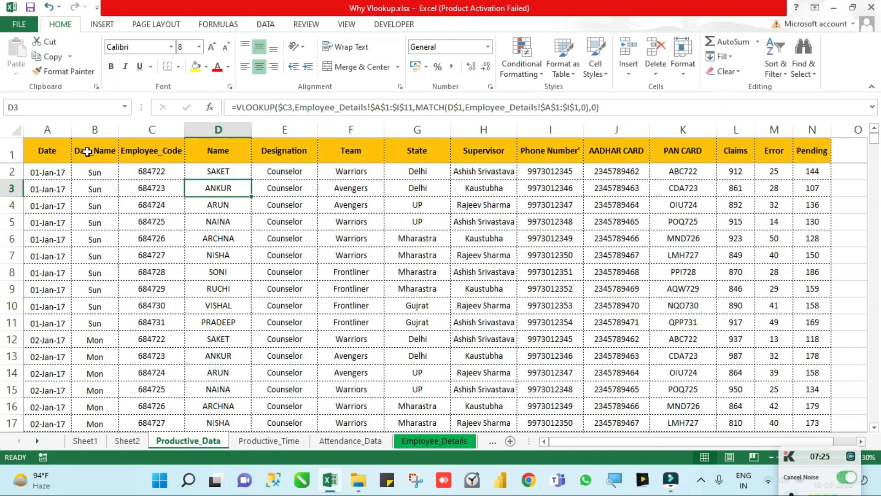
key(Up)
key(Up)
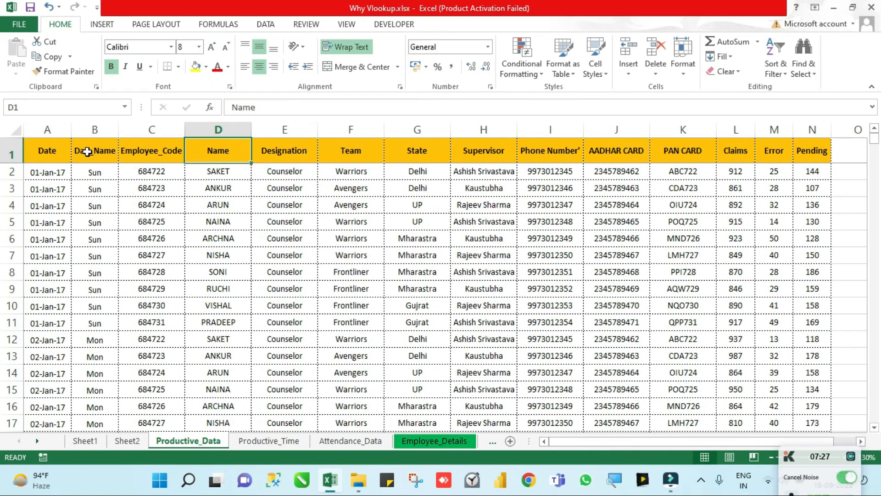
key(ctrl+shift+l)
key(Left)
key(alt+Down)
key(Escape)
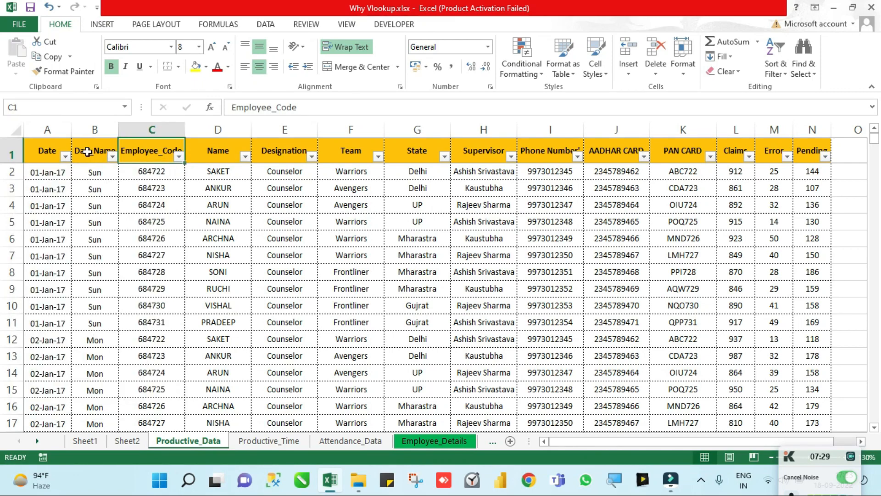
Step: Review the source records on Employee_Details that feed the lookup and return to Productive_Data
key(Down)
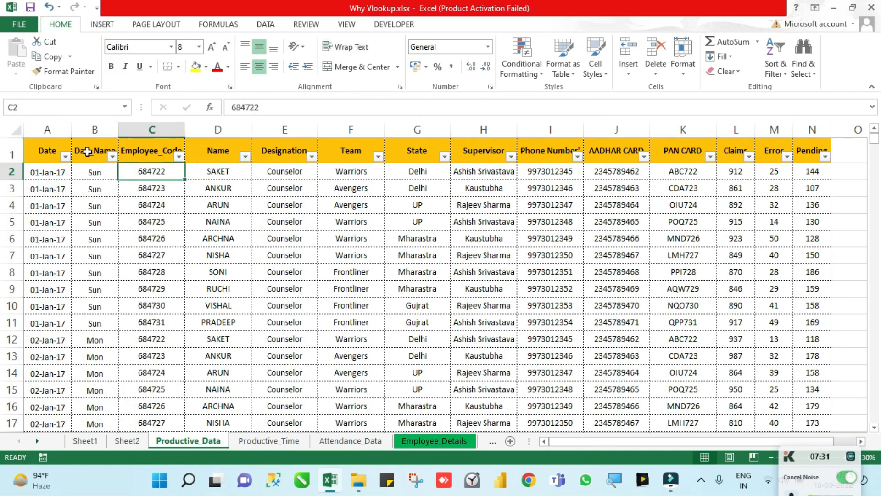
key(Right)
key(Left)
key(ctrl+Page_Down)
key(ctrl+Page_Down)
key(ctrl+Page_Down)
key(ctrl+Page_Down)
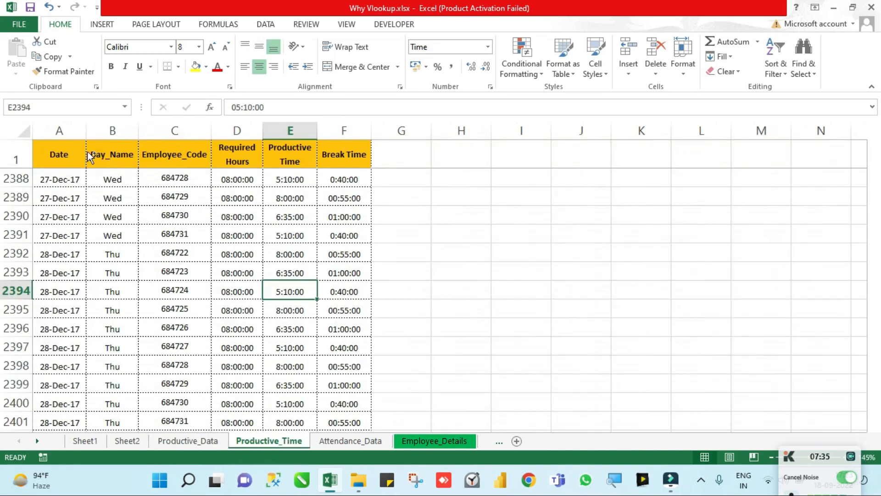
key(ctrl+Page_Up)
key(Down)
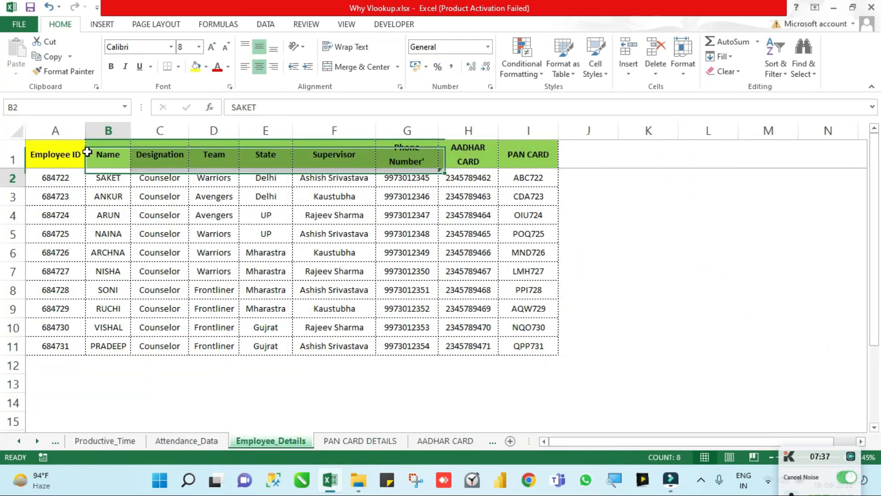
key(Right)
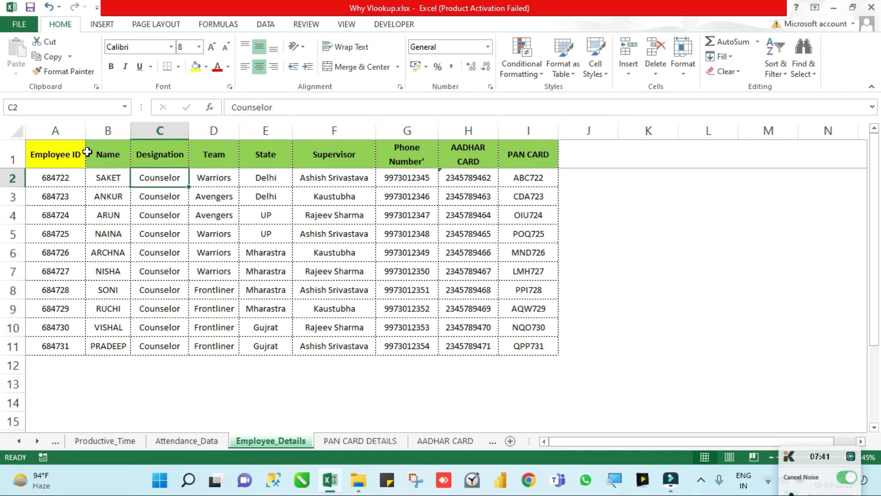
key(ctrl+Page_Up)
key(ctrl+Page_Up)
key(ctrl+Page_Up)
key(ctrl+Page_Up)
key(ctrl+Page_Down)
Step: Examine the VLOOKUP and MATCH formulas under Name in D2 and State in G2 without changing them
key(Up)
key(Down)
key(Right)
key(Right)
key(Left)
key(F2)
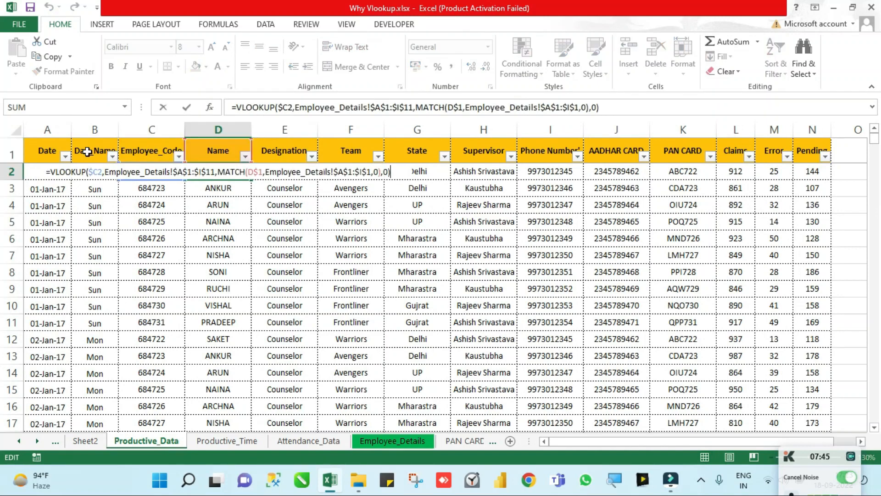
key(Escape)
key(Right)
key(Right)
key(Right)
key(F2)
key(Escape)
key(Left)
key(Left)
key(Left)
key(Left)
key(Right)
key(Up)
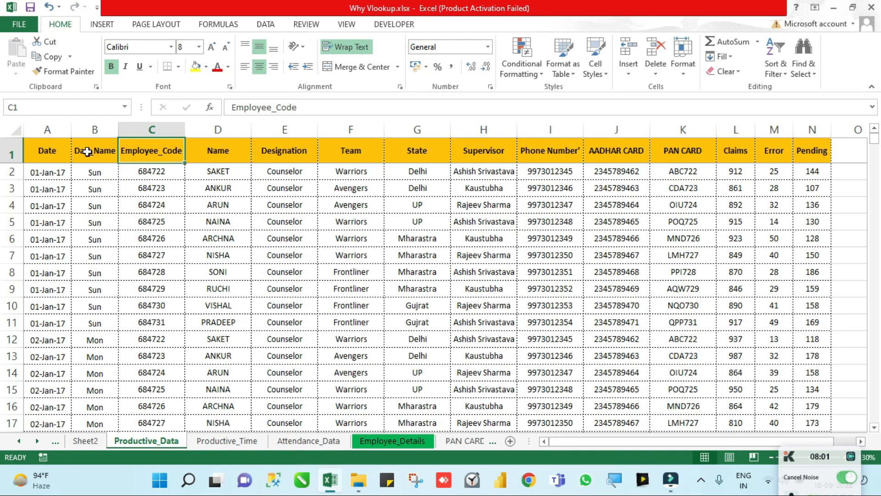
Step: Filter Productive_Data by the Name column to only the employee listed in row 2
key(ctrl+shift+l)
key(Right)
key(alt+Down)
key(Down)
key(Down)
key(Down)
key(Down)
key(Down)
key(Down)
key(space)
key(s)
key(space)
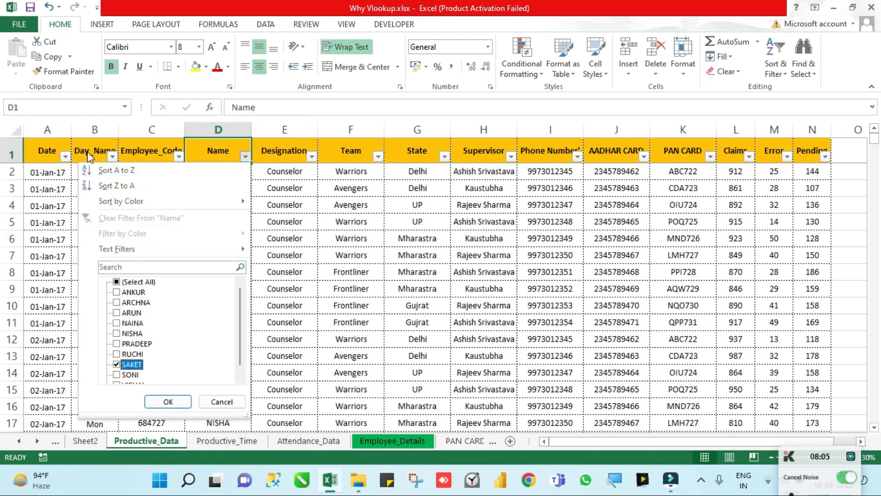
key(Return)
key(ctrl+Up)
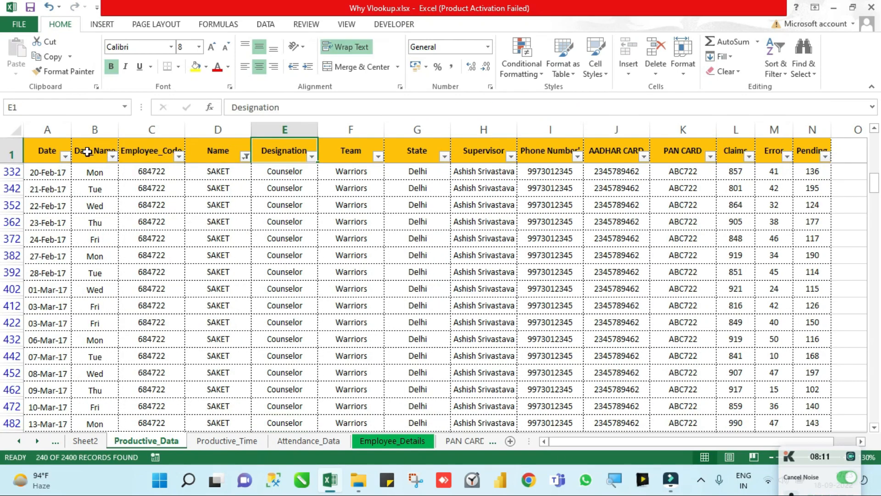
Step: Change the Designation in cell C2 of Employee_Details to AM
key(Down)
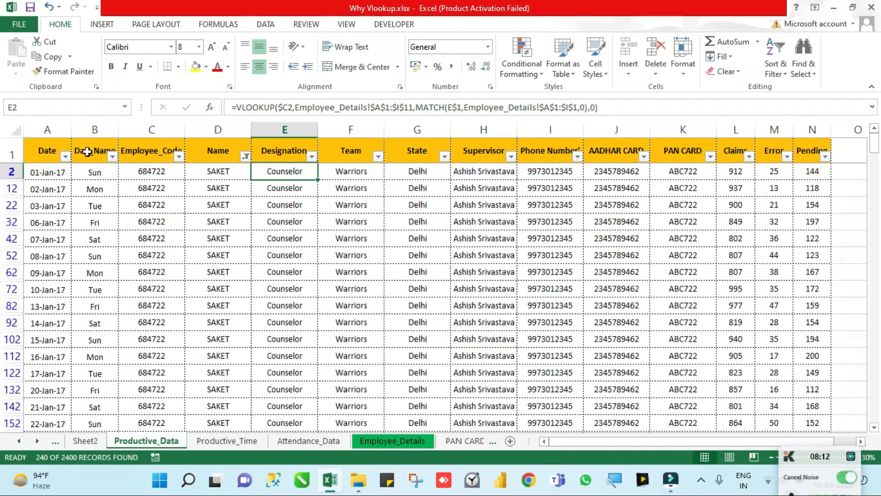
key(Up)
key(Down)
key(ctrl+Page_Down)
key(ctrl+Page_Down)
key(ctrl+Page_Down)
key(ctrl+Page_Down)
key(ctrl+Page_Up)
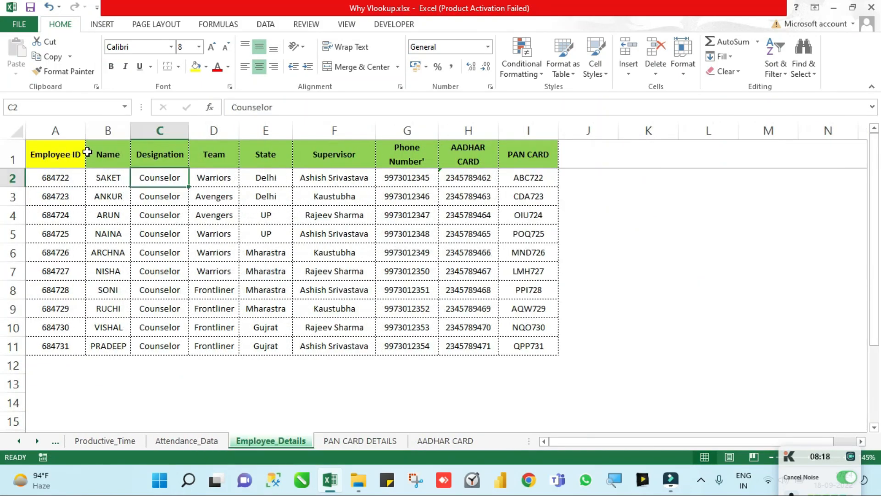
key(Up)
key(Down)
text(aM)
key(Return)
key(Up)
Step: Check the Designation column of the filtered Productive_Data rows down to the last record and remove the filter
key(ctrl+Page_Up)
key(ctrl+Page_Up)
key(ctrl+Page_Up)
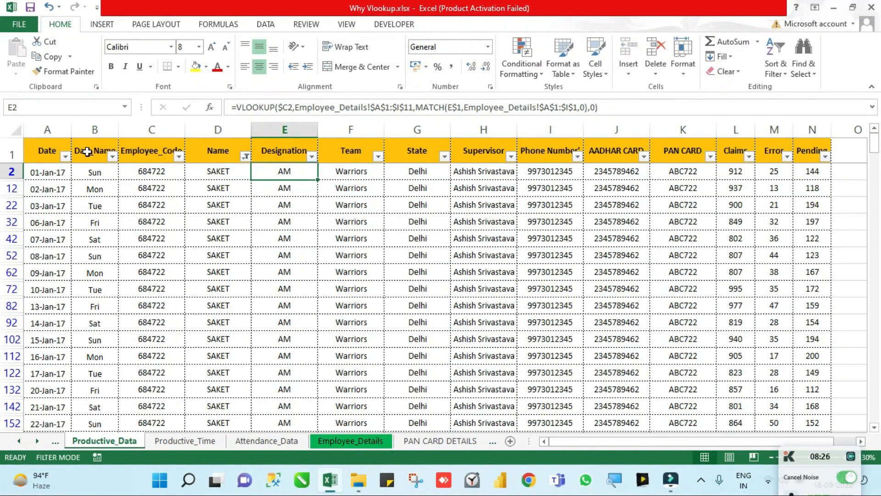
key(Down)
key(Down)
key(Down)
key(Down)
key(ctrl+Down)
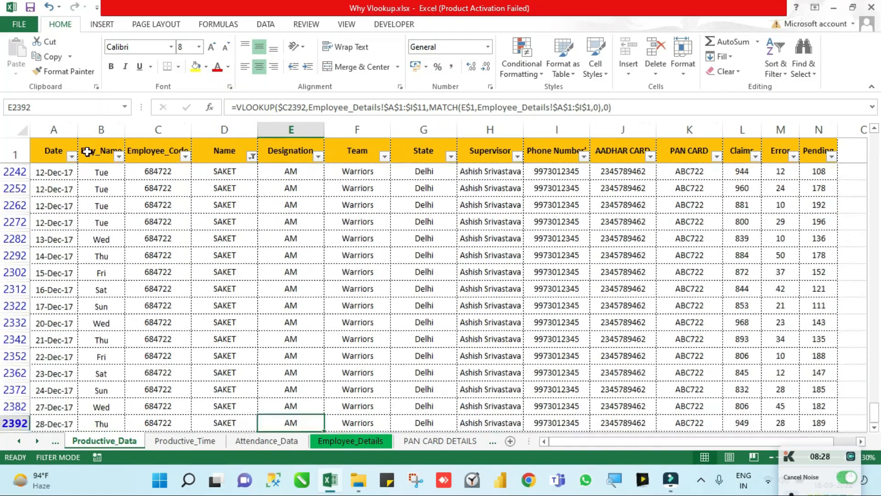
key(ctrl+Up)
key(ctrl+shift+l)
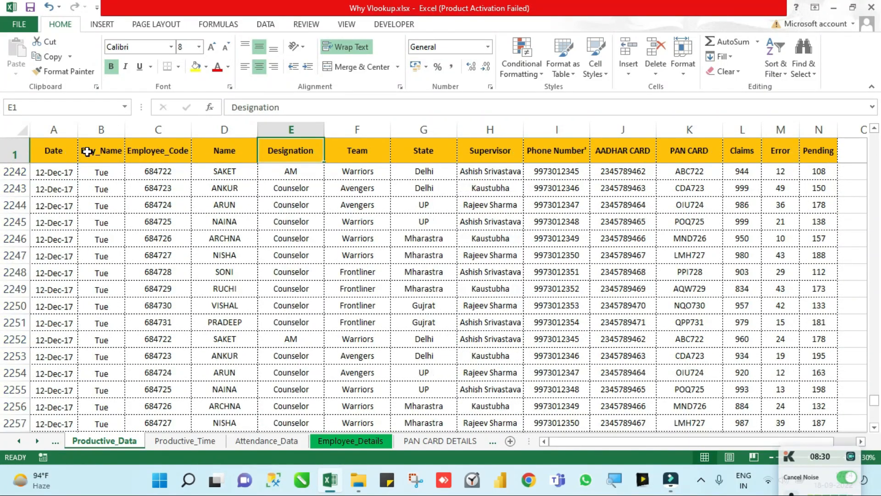
key(Down)
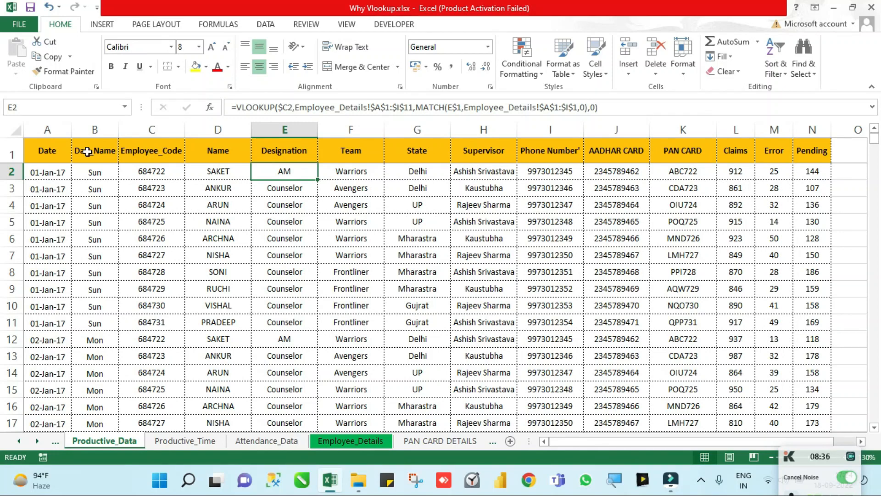
Step: Review the first employee's detail fields and the Employee ID column on Employee_Details, and return to Productive_Data
key(ctrl+Page_Down)
key(ctrl+Page_Down)
key(ctrl+Page_Down)
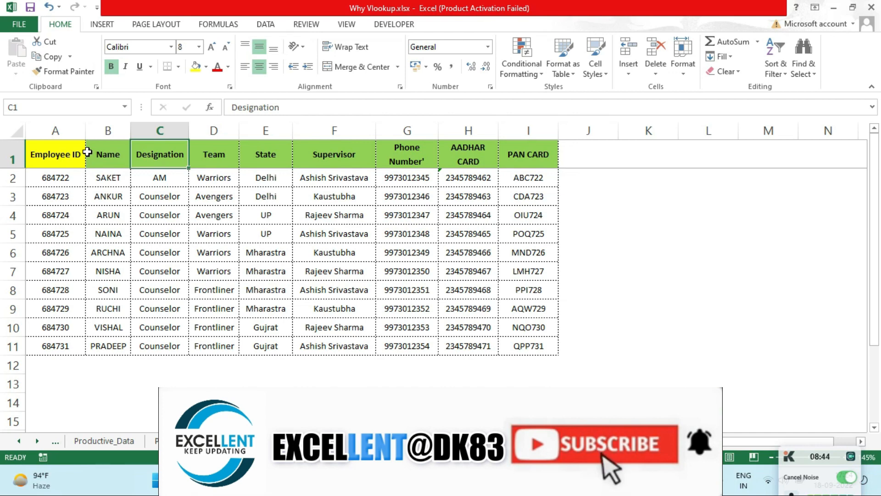
key(Down)
key(Left)
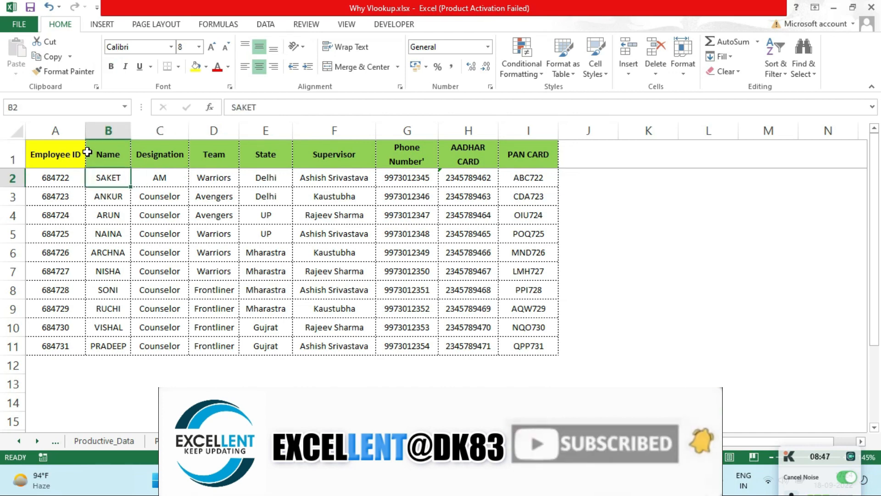
key(ctrl+shift+Right)
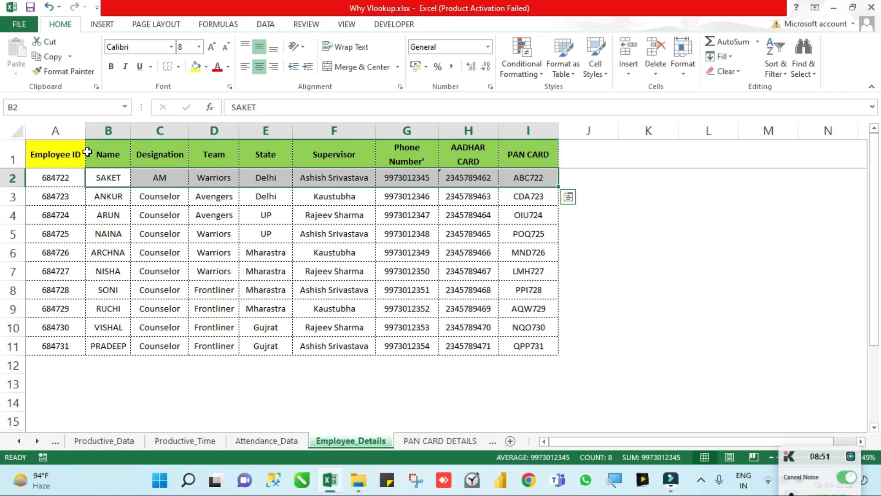
key(Left)
key(ctrl+shift+Down)
key(Up)
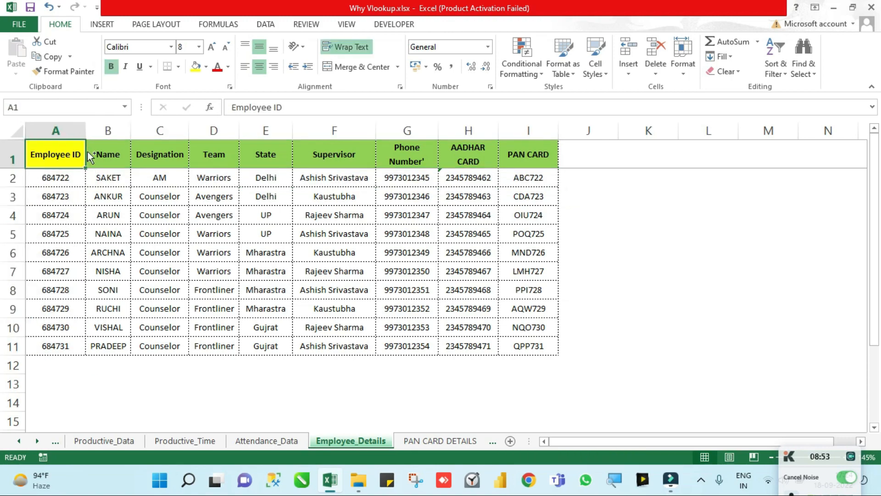
key(ctrl+Page_Up)
key(ctrl+Page_Up)
key(ctrl+Page_Up)
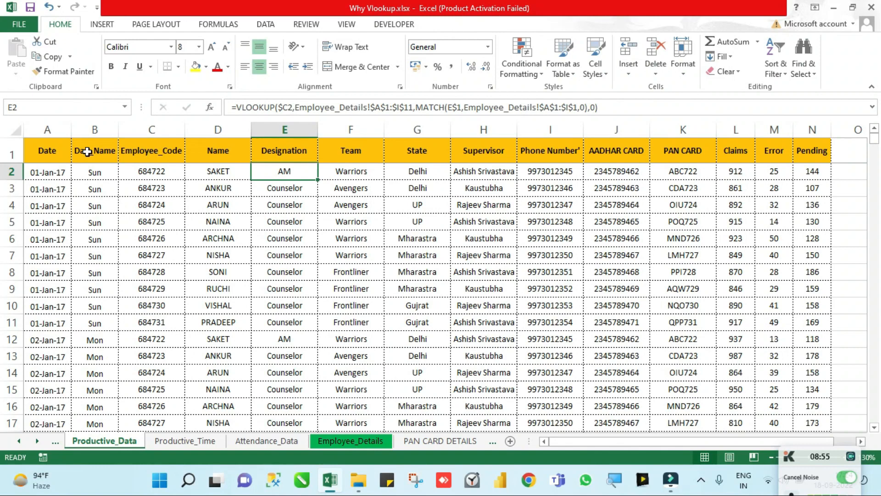
Step: Insert eight blank columns before the Required Hours column on the Productive_Time sheet
key(ctrl+Page_Down)
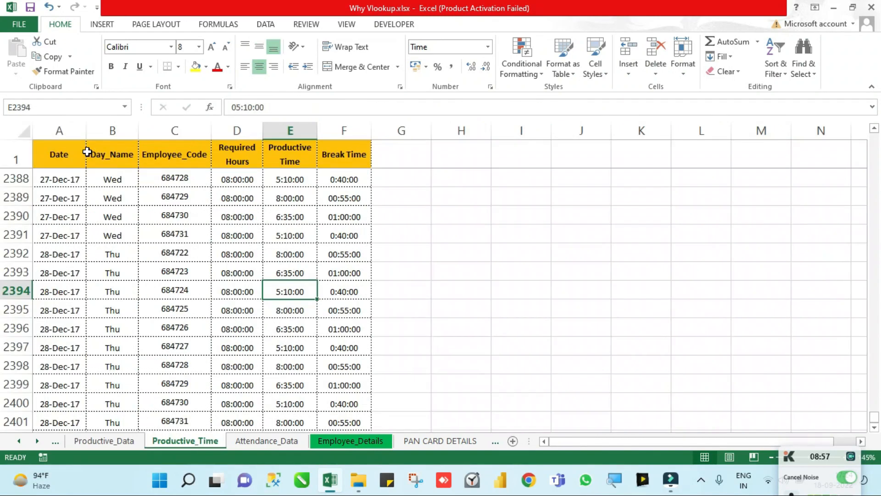
key(ctrl+Up)
key(Left)
key(ctrl+shift+Down)
key(ctrl+space)
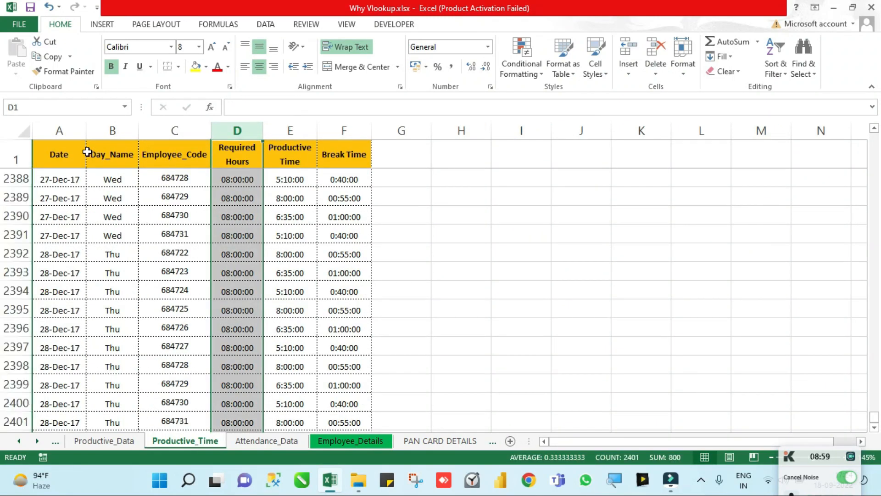
key(ctrl+shift+equal)
key(ctrl+shift+equal)
key(ctrl+shift+equal)
key(ctrl+shift+equal)
key(ctrl+shift+equal)
key(ctrl+shift+equal)
key(ctrl+shift+equal)
key(ctrl+shift+equal)
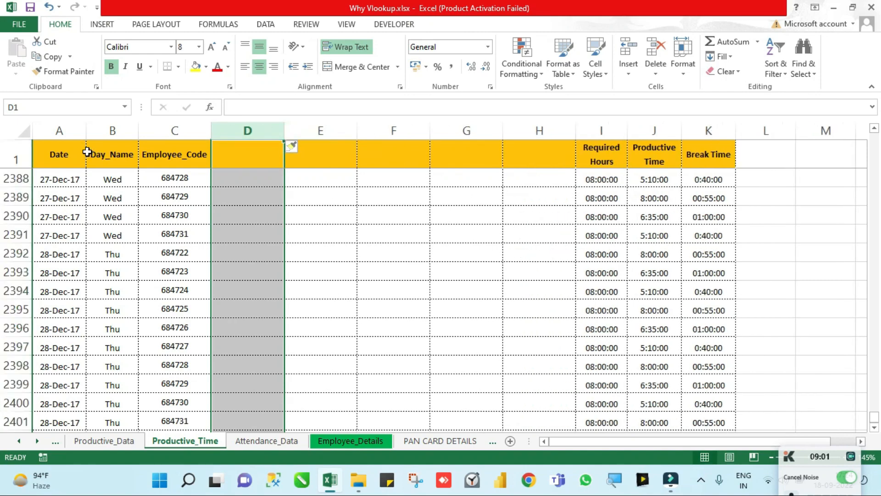
Step: Copy the headers Name through PAN CARD from D1:K1 of Productive_Data into Productive_Time starting at D1
key(ctrl+Up)
key(Left)
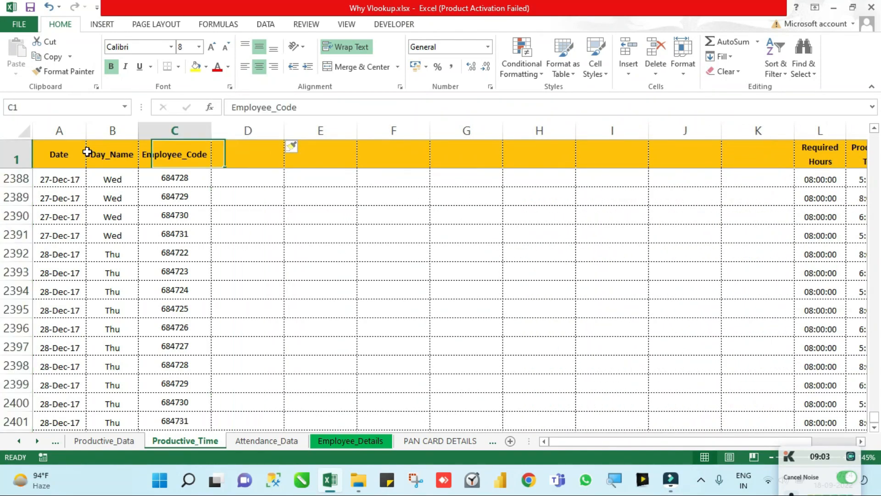
key(ctrl+Page_Up)
key(ctrl+Home)
key(Right)
key(Right)
key(Right)
key(shift+Right)
key(shift+Right)
key(shift+Right)
key(shift+Right)
key(shift+Right)
key(shift+Right)
key(shift+Right)
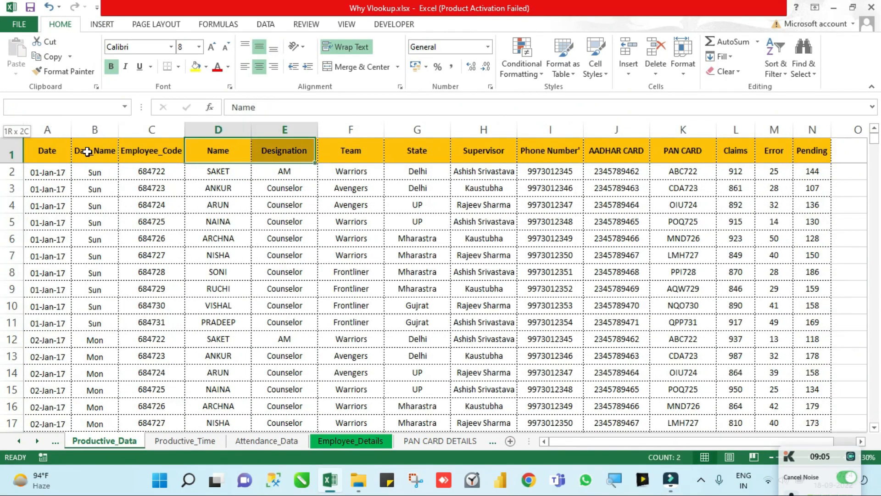
key(ctrl+c)
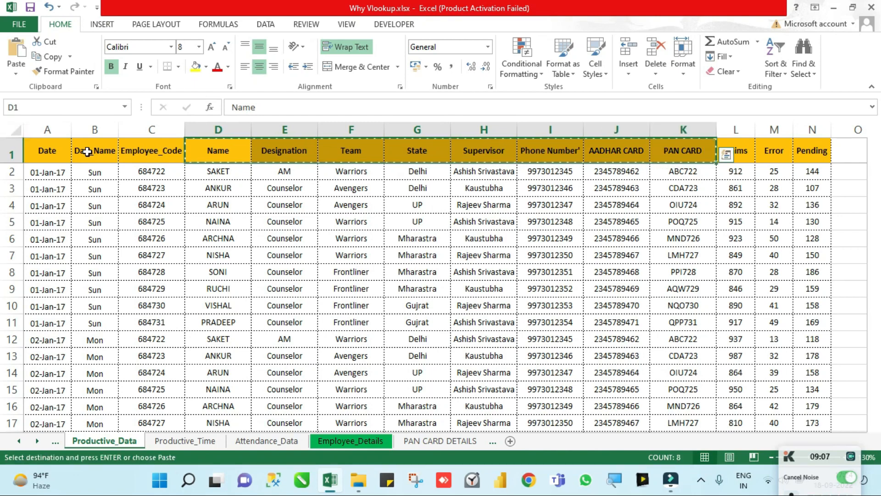
key(ctrl+Page_Down)
key(Right)
key(ctrl+v)
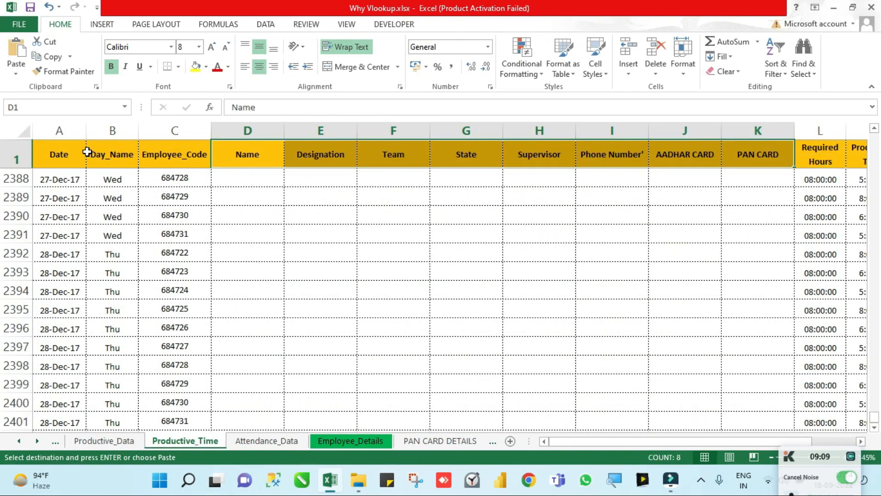
key(Escape)
key(Down)
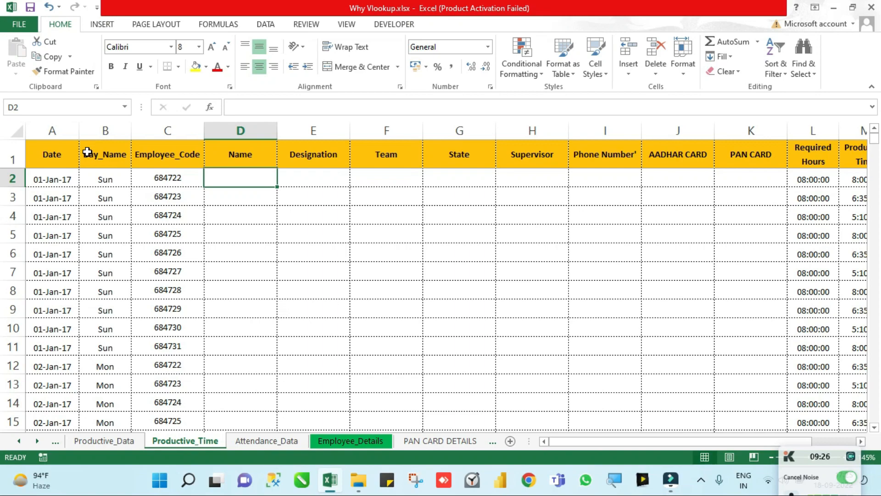
Step: Copy the VLOOKUP and MATCH formula from D2 of Productive_Data into D2 of Productive_Time
key(ctrl+Page_Up)
key(ctrl+c)
key(ctrl+Page_Down)
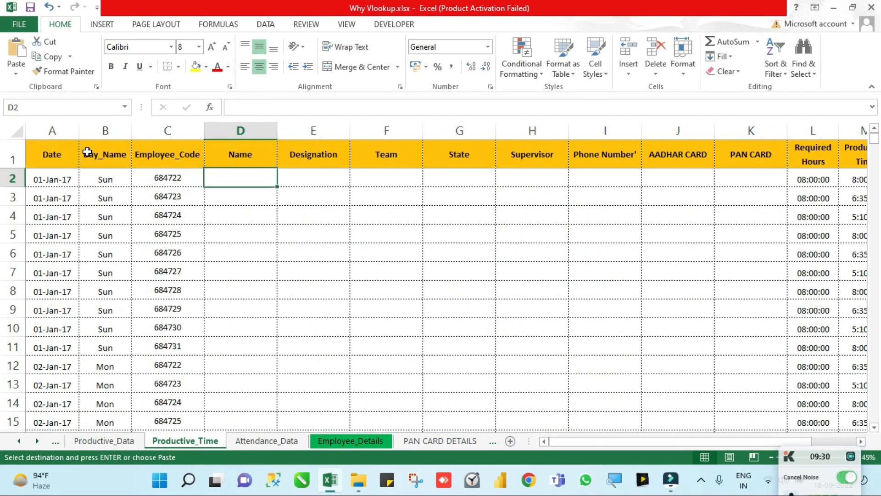
key(ctrl+v)
key(F2)
key(Escape)
key(Left)
Step: Fill the VLOOKUP formula from D2 across to K2 on Productive_Time
key(Right)
key(shift+Right)
key(shift+Right)
key(shift+Right)
key(shift+Right)
key(shift+Right)
key(shift+Right)
key(shift+Right)
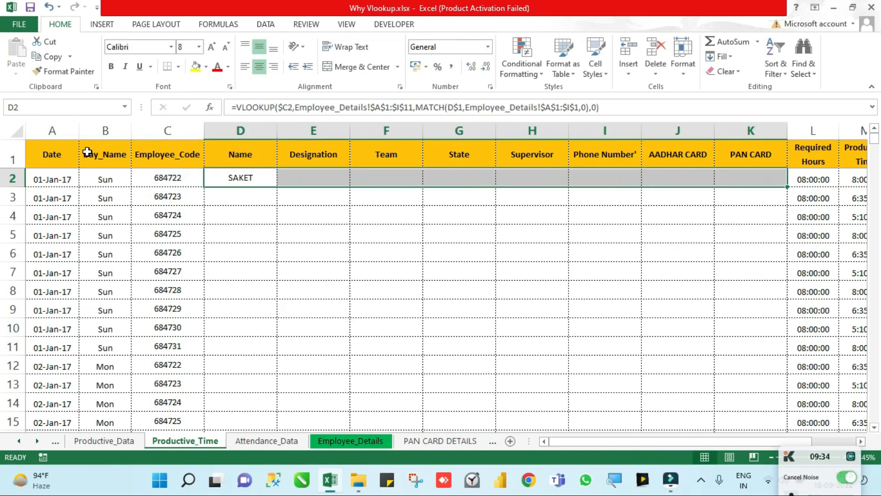
key(ctrl+r)
Step: Fill the row 2 lookup formulas in D:K down to the last record, row 2401, and return to D2
key(Left)
key(ctrl+Down)
key(Right)
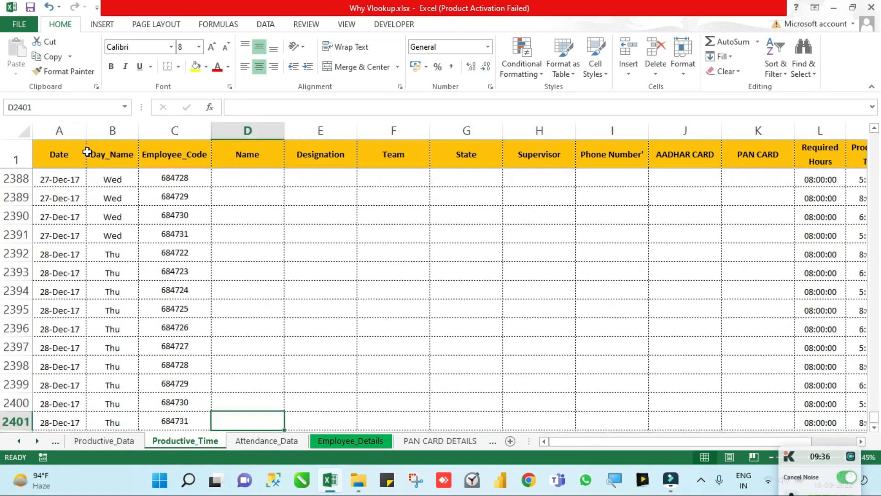
key(ctrl+shift+Up)
key(shift+Right)
key(shift+Right)
key(shift+Right)
key(shift+Right)
key(shift+Right)
key(shift+Right)
key(shift+Right)
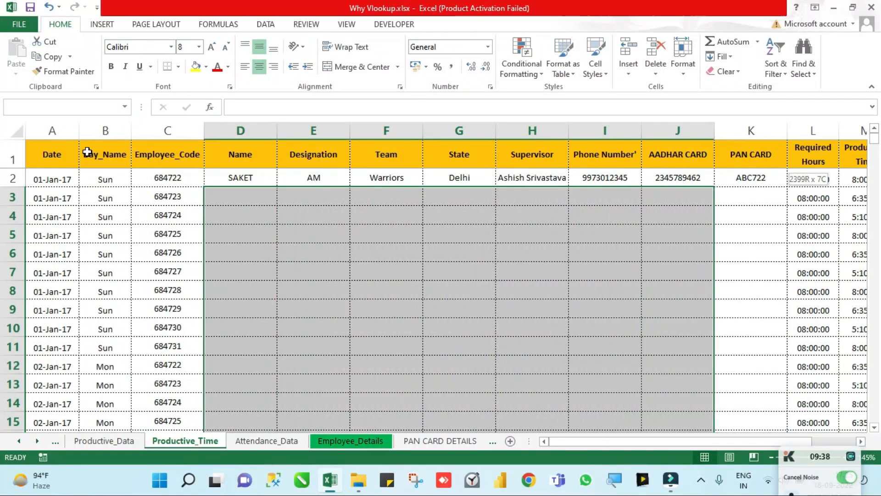
key(ctrl+d)
key(ctrl+Up)
key(Down)
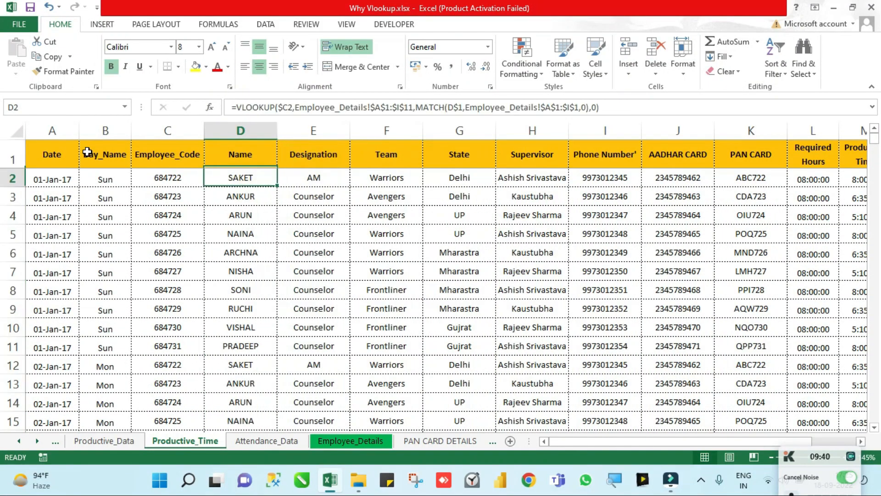
Step: Insert eight blank columns after the Employee_Code column on the Attendance_Data sheet
key(ctrl+Page_Down)
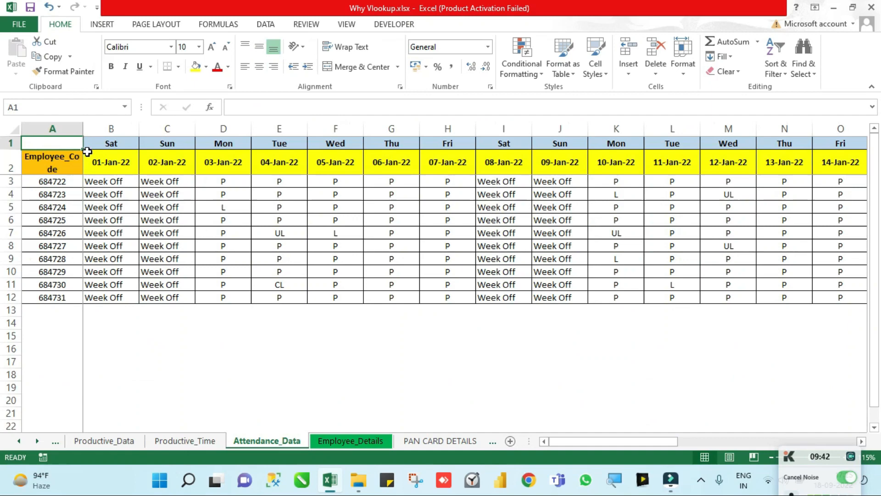
key(Right)
key(Down)
click(94, 124)
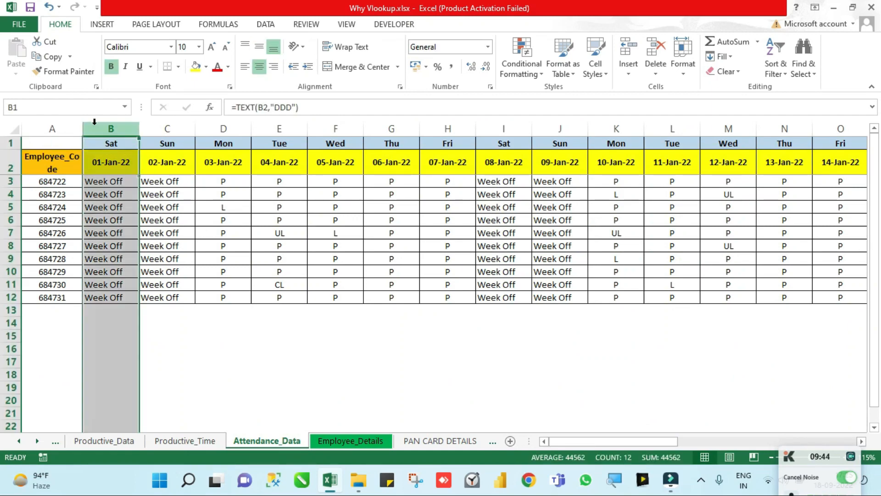
key(ctrl+shift+plus)
key(ctrl+shift+plus)
key(ctrl+shift+plus)
key(ctrl+shift+plus)
key(ctrl+shift+plus)
key(ctrl+shift+plus)
key(ctrl+shift+plus)
key(ctrl+shift+plus)
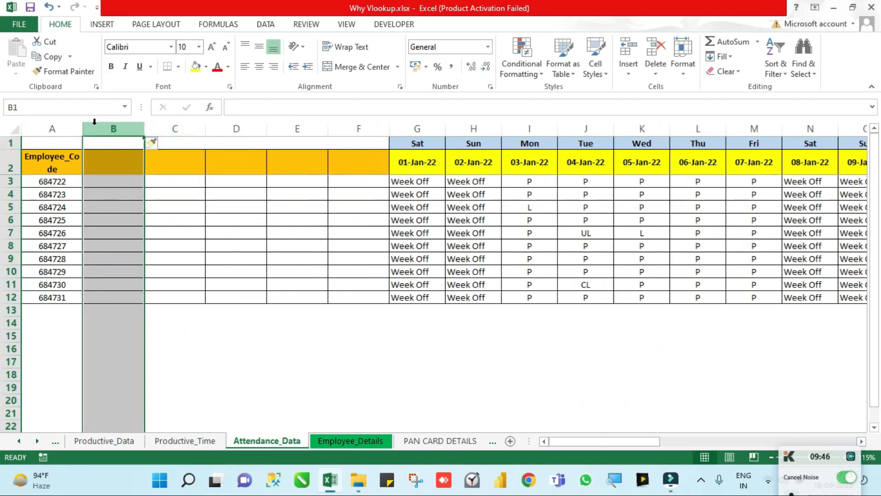
Step: Copy the Name, Designation and Team headers from D1:F1 of Productive_Time into Attendance_Data starting at B2
key(ctrl+Page_Up)
key(Left)
key(Left)
key(Right)
key(Right)
key(shift+Right)
key(shift+Right)
key(shift+Right)
key(shift+Right)
key(shift+Right)
key(shift+Right)
key(shift+Right)
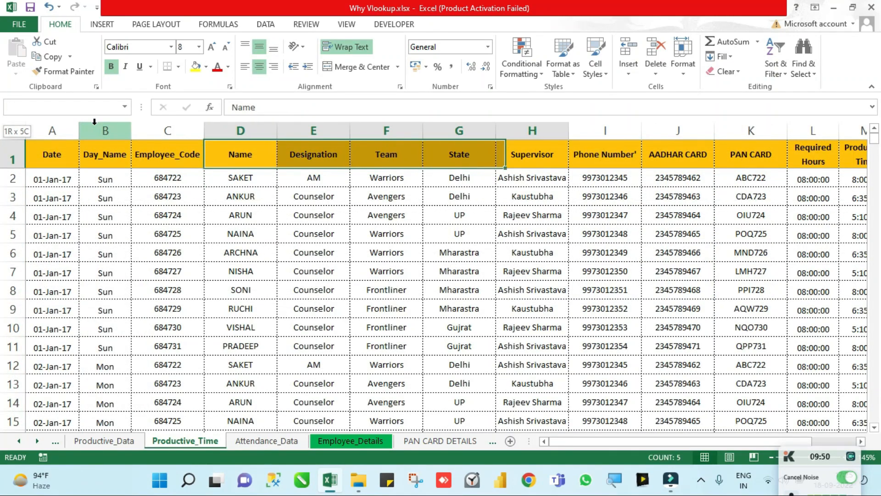
key(ctrl+c)
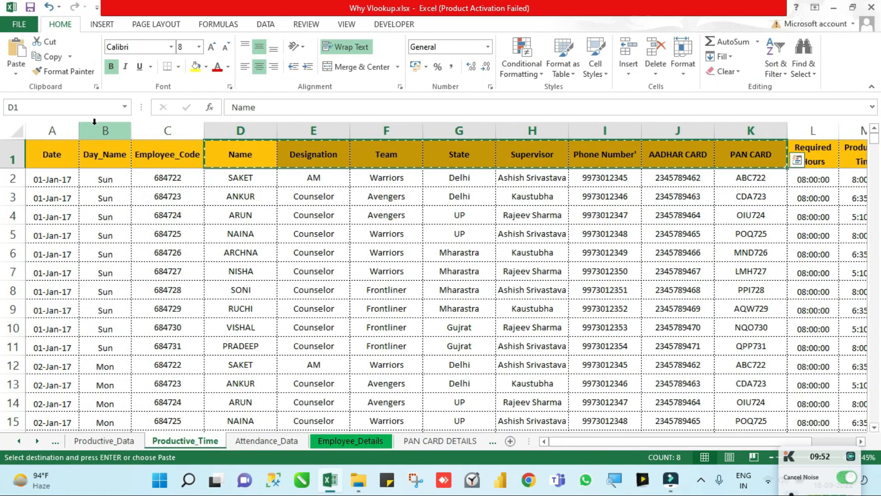
key(shift+Left)
key(shift+Left)
key(shift+Left)
key(shift+Left)
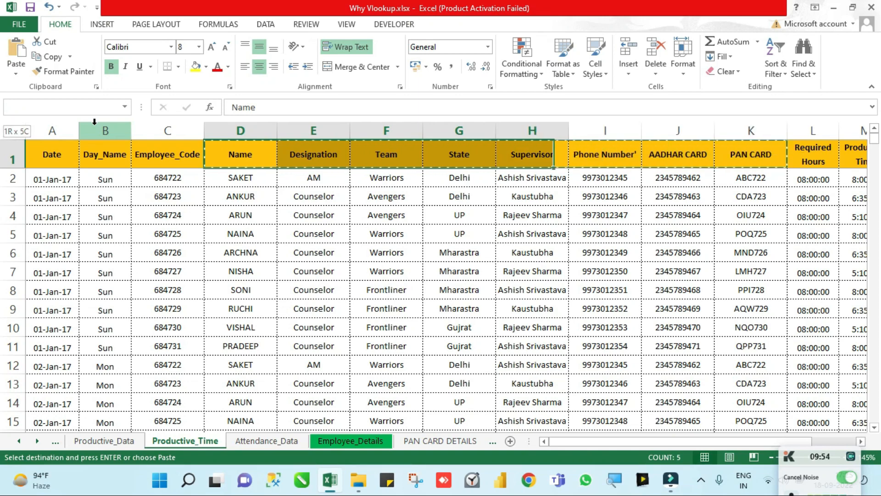
key(shift+Left)
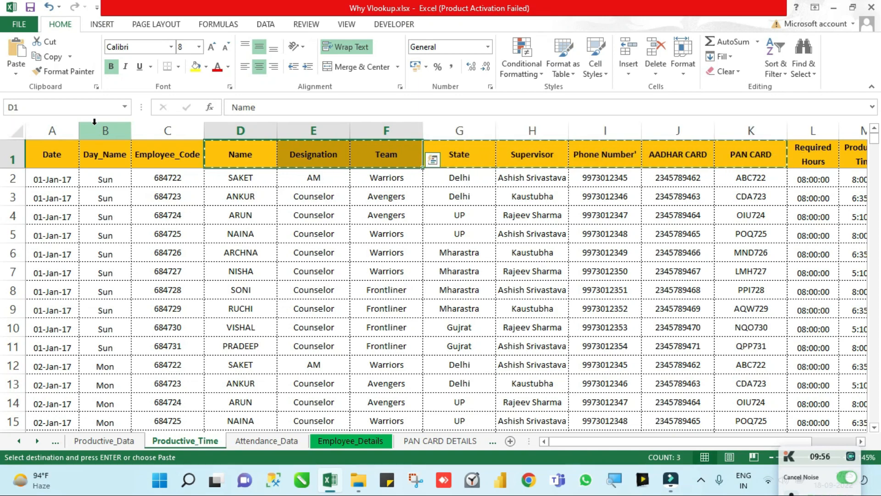
key(ctrl+Page_Down)
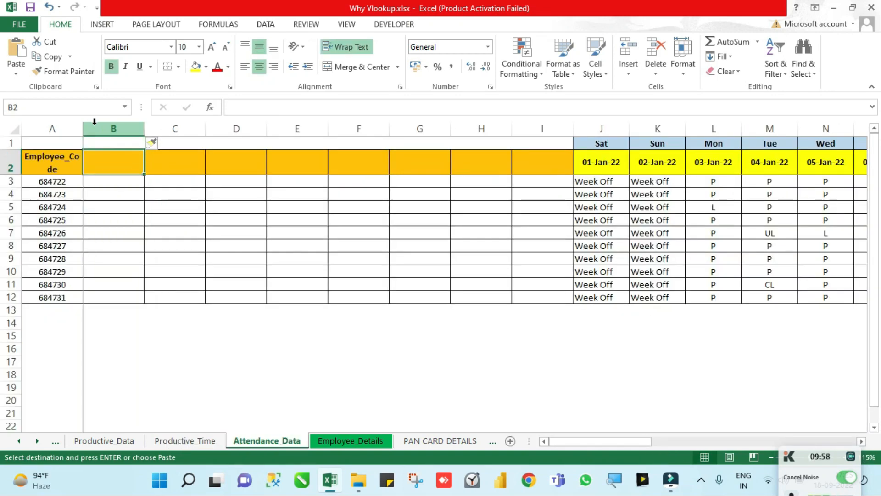
key(ctrl+v)
Step: Delete the five unused blank columns between Team and 01-Jan-22 on Attendance_Data
click(312, 125)
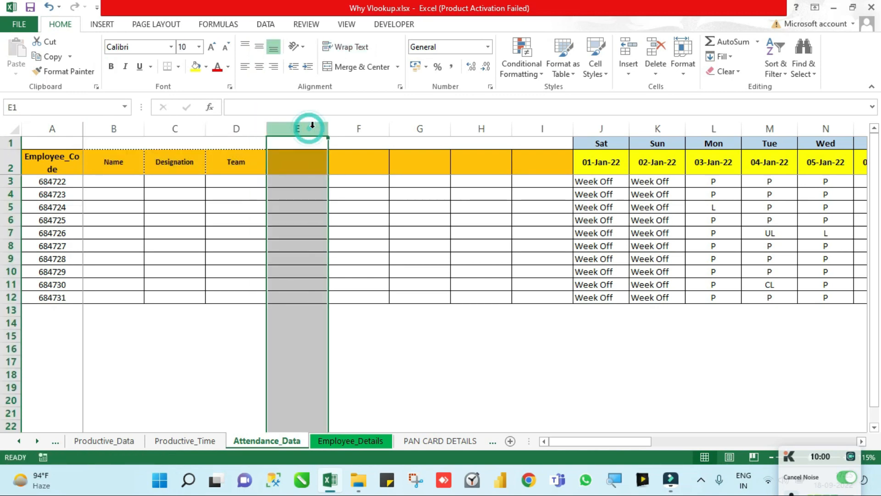
key(ctrl+minus)
key(ctrl+minus)
key(ctrl+minus)
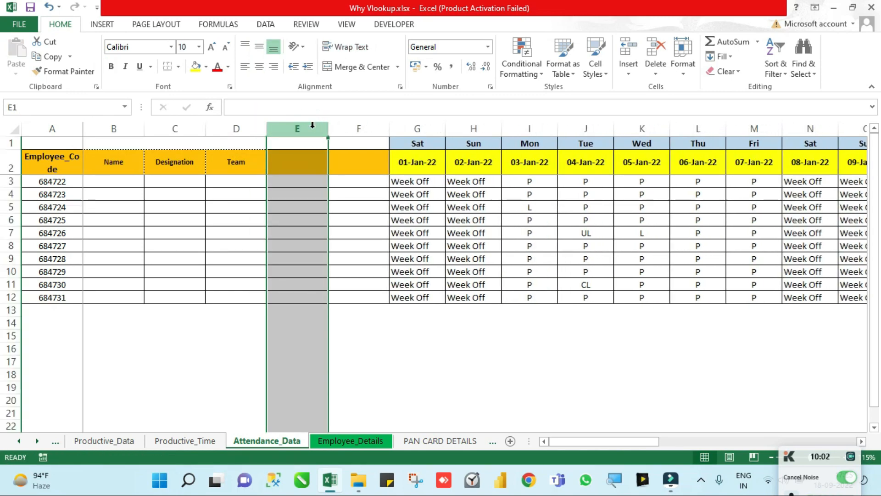
key(ctrl+minus)
key(ctrl+minus)
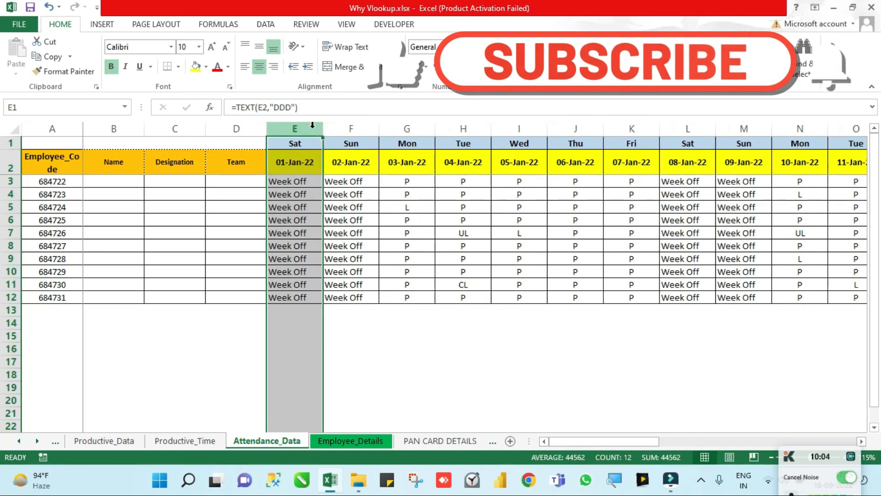
Step: Copy the VLOOKUP formula from the Name column of Productive_Time into B3 of Attendance_Data
key(ctrl+Left)
key(Down)
key(Down)
key(Down)
key(ctrl+Page_Up)
key(Up)
key(Down)
key(ctrl+c)
key(ctrl+Page_Down)
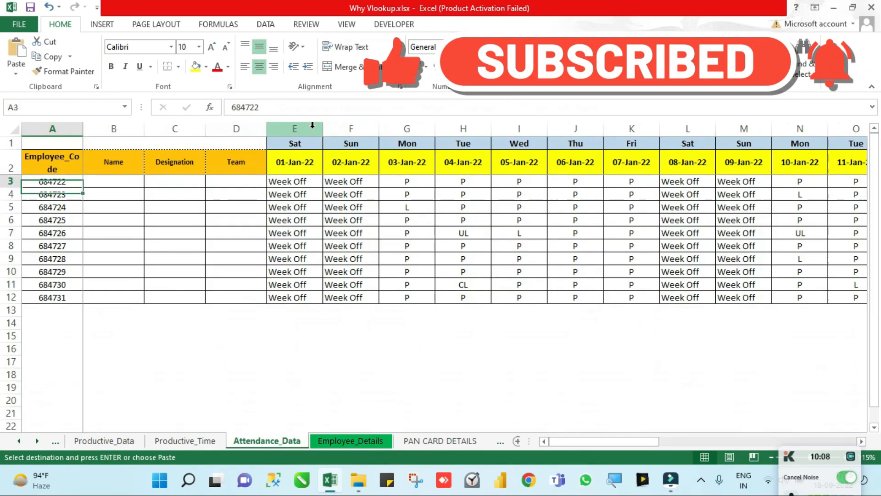
key(Up)
key(Right)
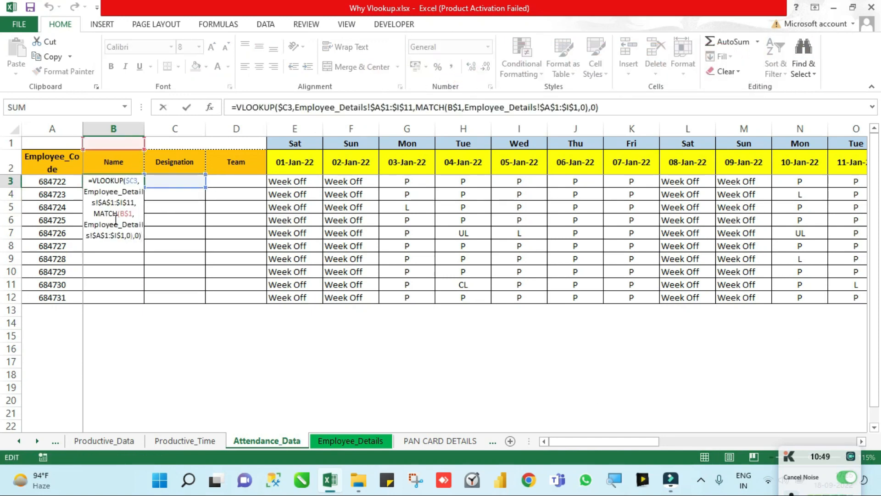
Step: Change the formula in B3 to use B$2 as the MATCH lookup value and $A3 as the VLOOKUP lookup value
click(133, 212)
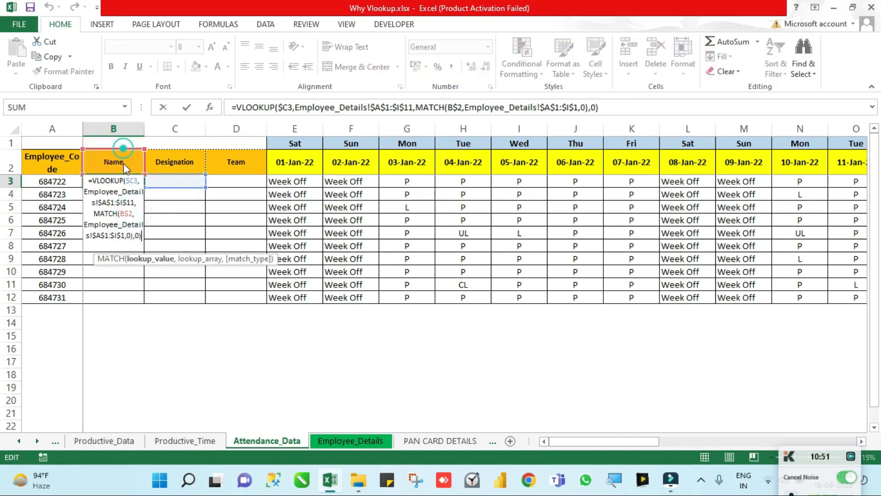
click(137, 179)
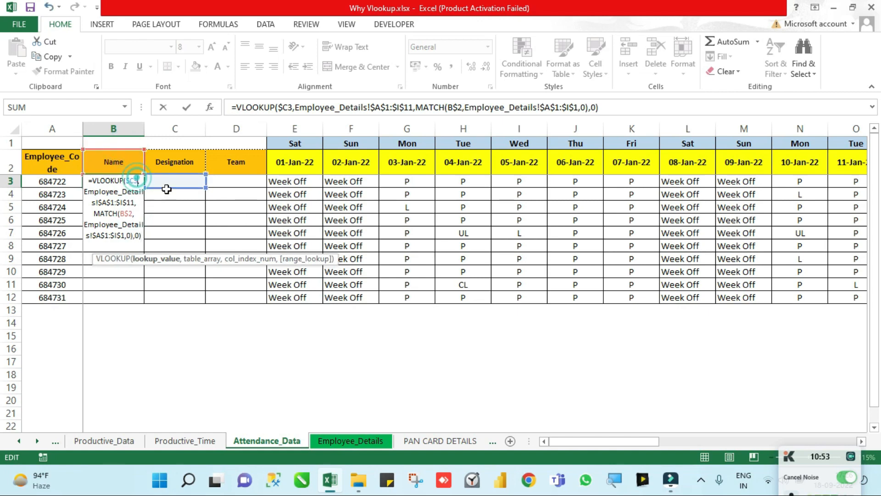
drag(168, 187, 67, 191)
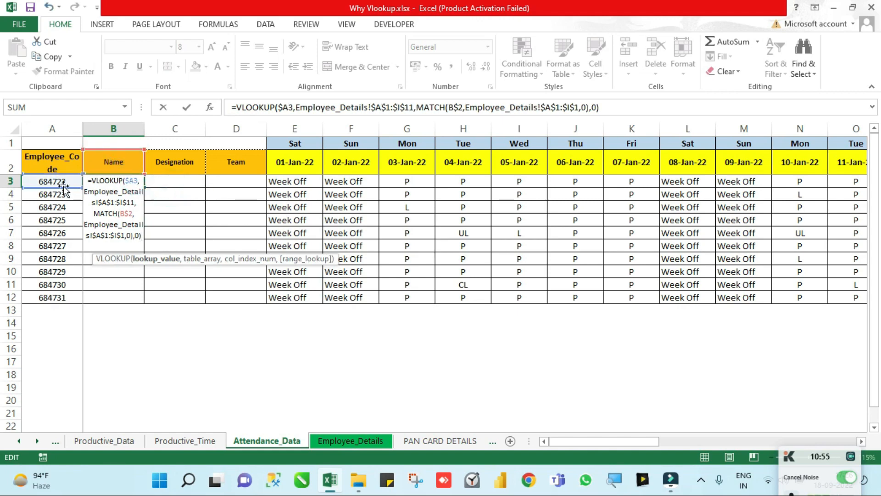
key(Return)
Step: Fill the corrected formula from B3 through the Name, Designation and Team cells B3:D12
key(Left)
key(ctrl+Down)
key(Right)
key(ctrl+shift+Up)
key(shift+Right)
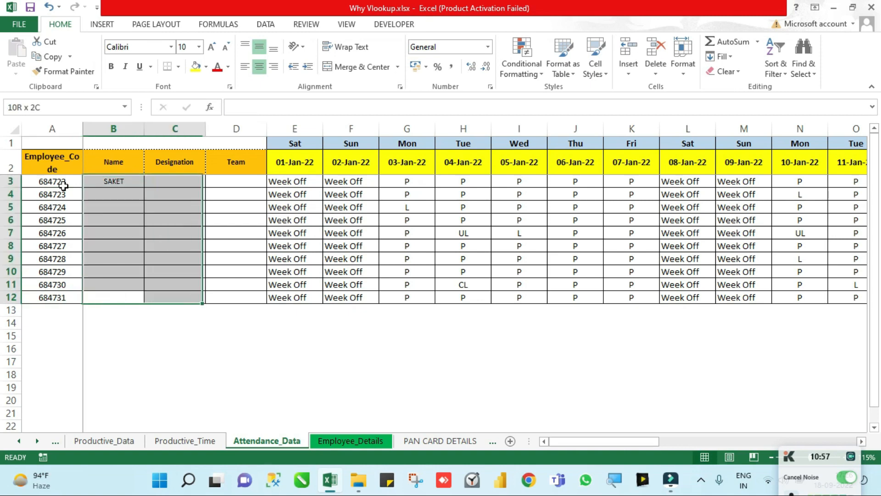
key(shift+Right)
key(ctrl+d)
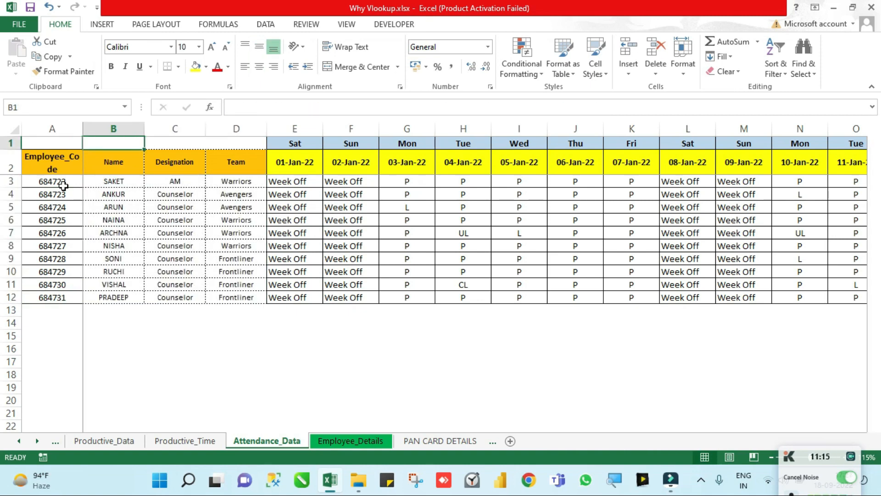
Step: Examine the employee detail fields in B2:I11 of Employee_Details against the lookup columns on Attendance_Data and Productive_Data
key(ctrl+Page_Down)
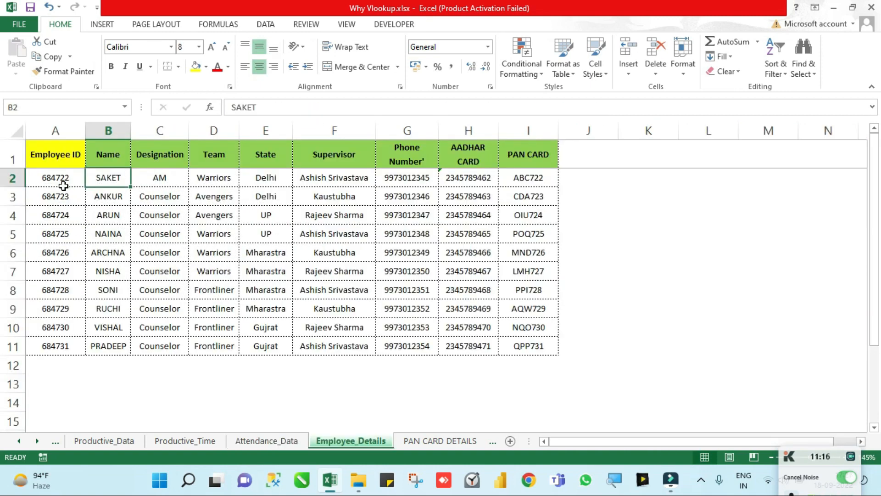
key(Up)
key(Down)
key(ctrl+shift+Right)
key(ctrl+shift+Down)
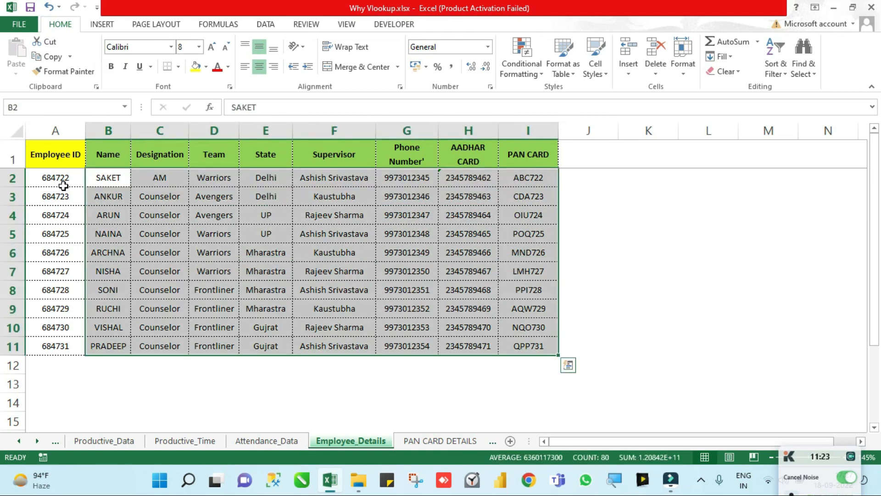
key(ctrl+Page_Up)
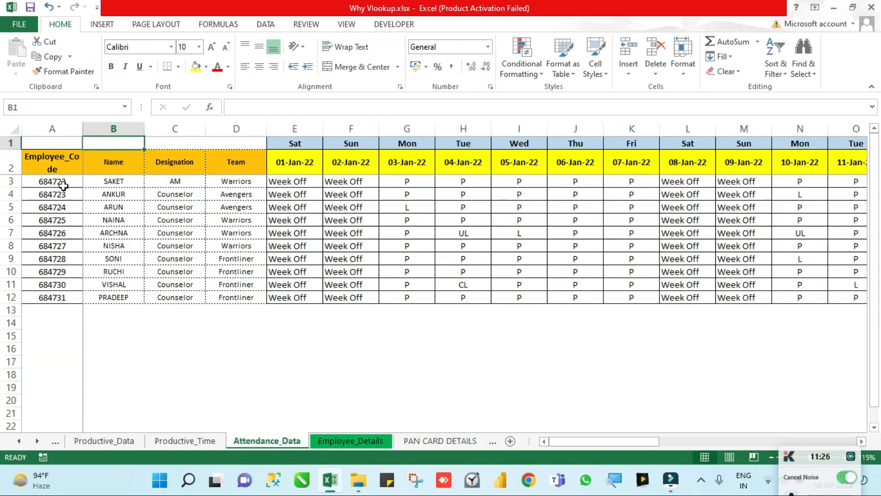
key(ctrl+Page_Down)
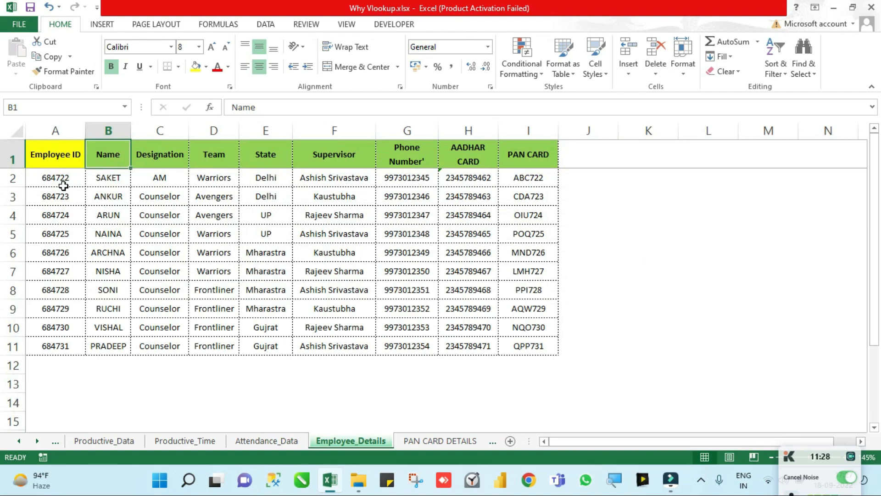
key(ctrl+Page_Up)
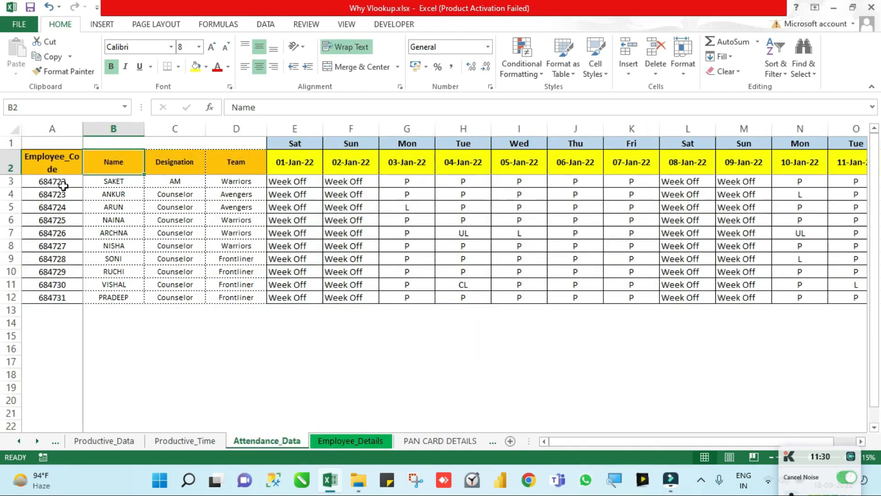
key(ctrl+Page_Up)
key(ctrl+Page_Up)
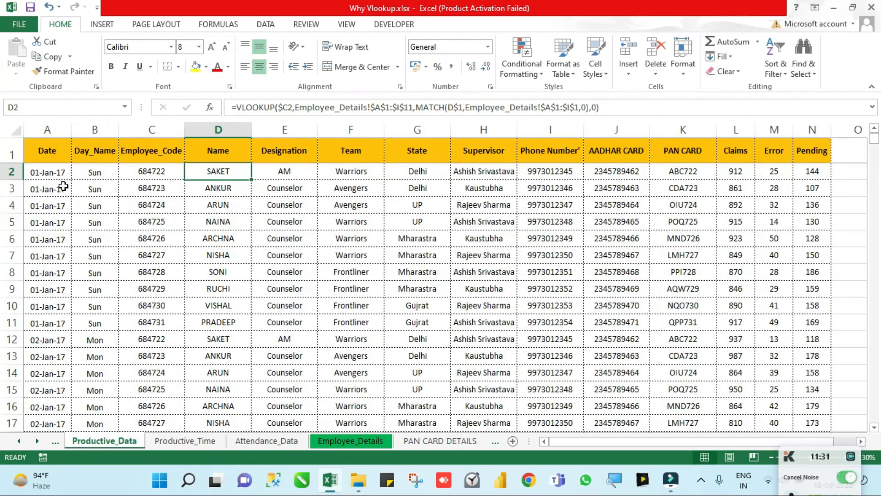
key(ctrl+Page_Down)
key(ctrl+Page_Down)
key(ctrl+Page_Down)
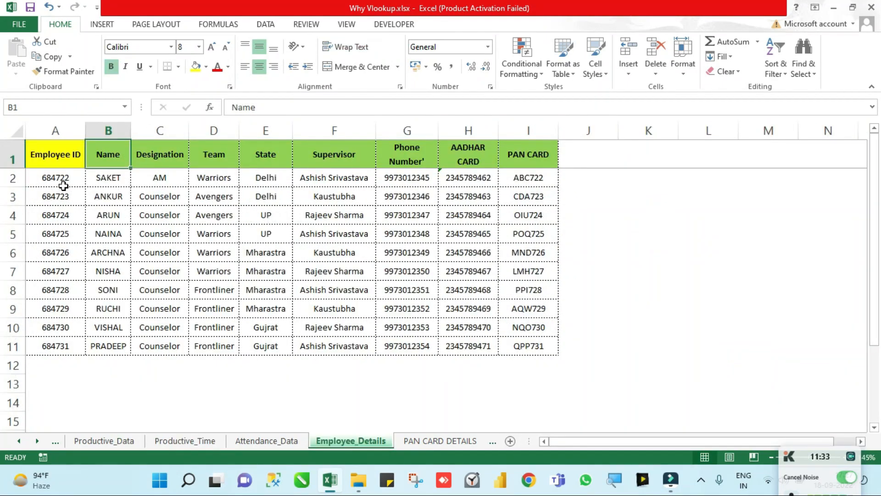
key(Right)
key(Right)
key(Right)
key(Right)
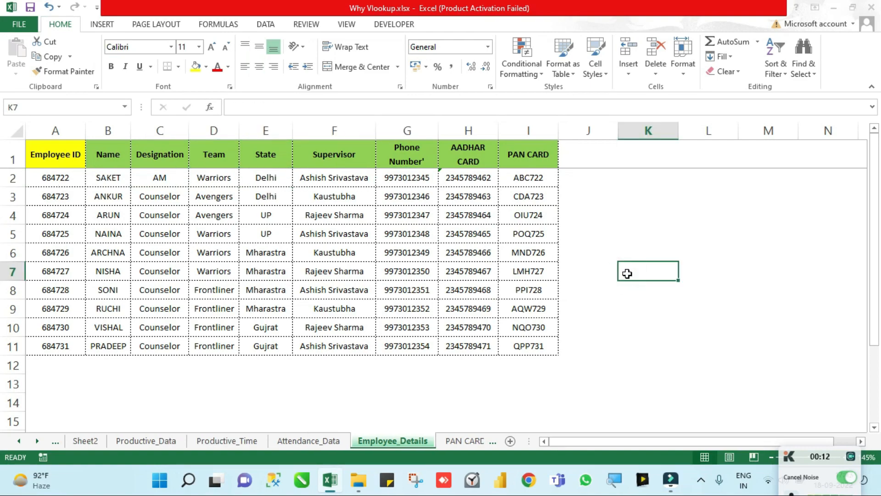
key(Left)
key(Left)
key(Left)
key(Left)
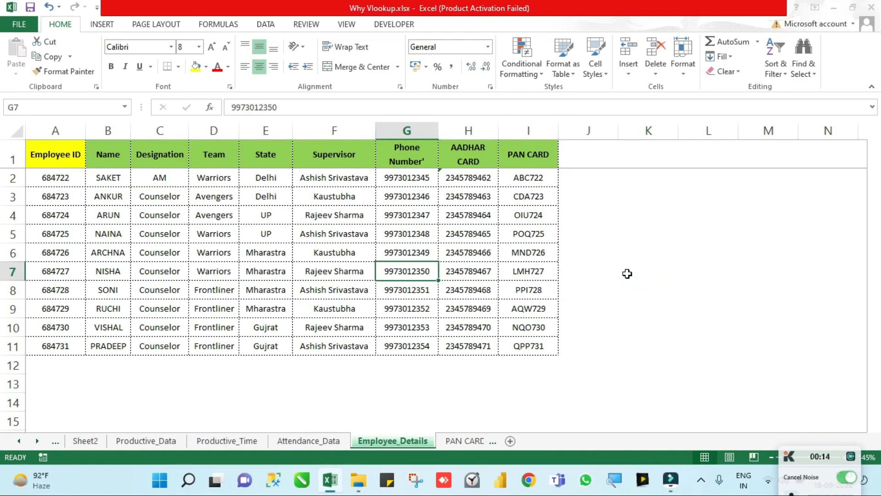
Step: Inspect the VLOOKUP formulas for Designation and Team in row 2 of Productive_Time
key(ctrl+Page_Up)
key(ctrl+Page_Up)
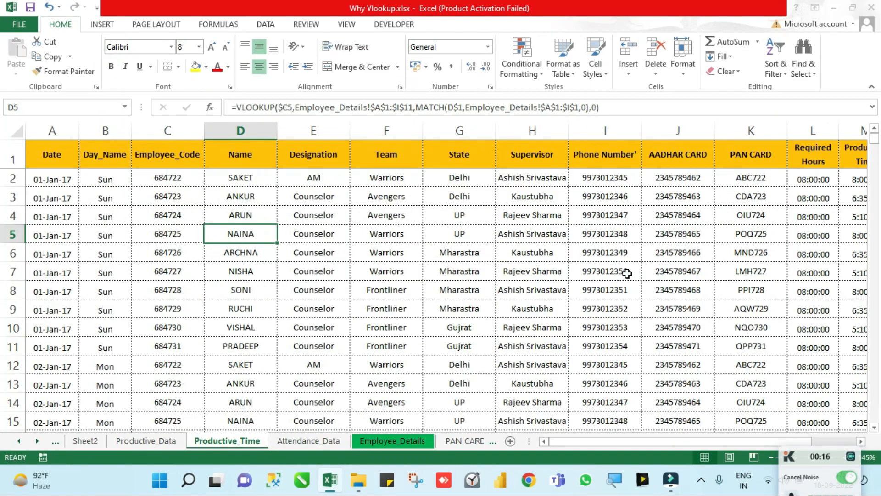
key(Right)
key(Right)
key(Up)
key(Up)
key(Up)
key(Left)
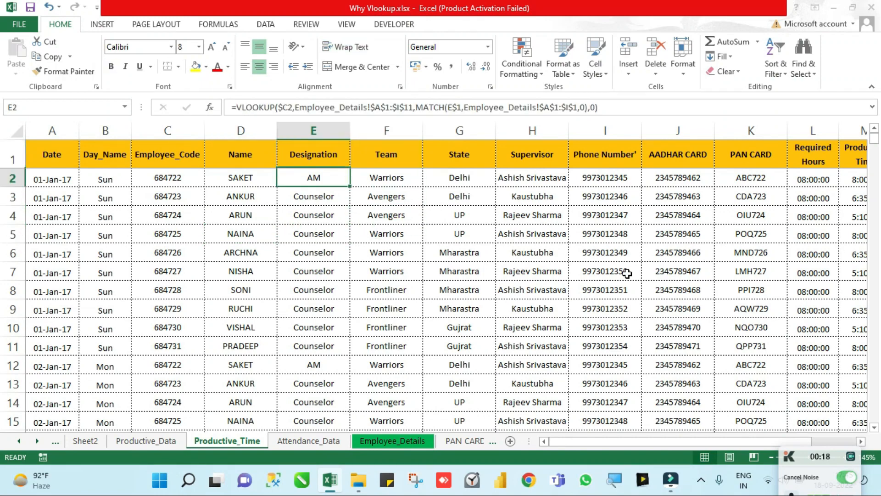
key(Right)
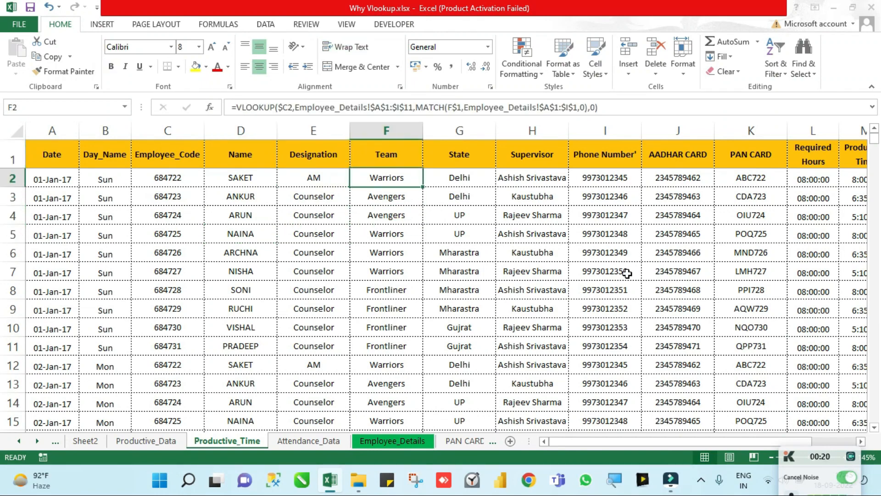
Step: Inspect the Team lookups in D3 of Attendance_Data and F2 of Productive_Data
key(ctrl+Page_Down)
key(Right)
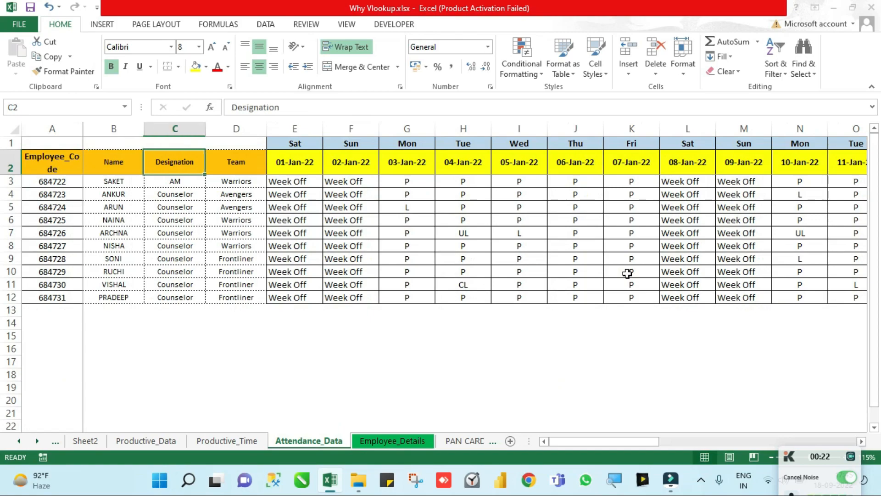
key(Right)
key(Down)
key(ctrl+Page_Up)
key(ctrl+Page_Up)
key(Right)
key(Right)
key(Right)
key(Left)
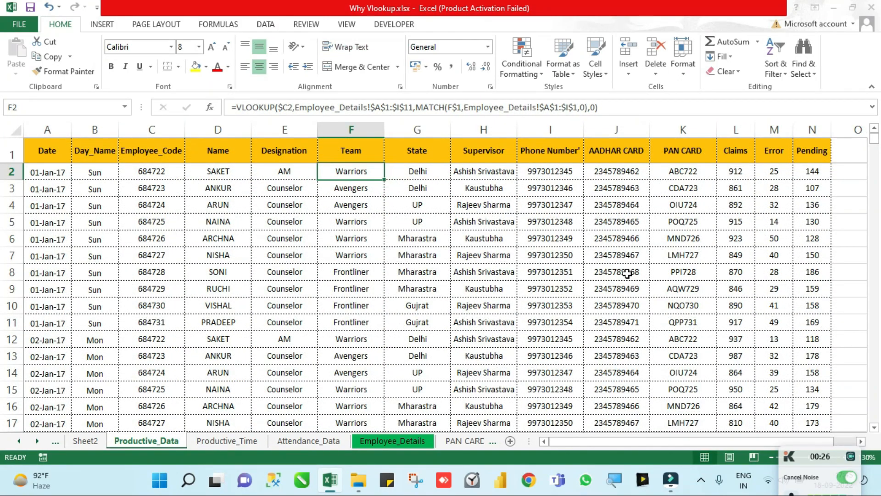
Step: Replace the Team in D2 of Employee_Details with Frontliner, copied from D8
key(ctrl+Page_Down)
key(ctrl+Page_Down)
key(ctrl+Page_Down)
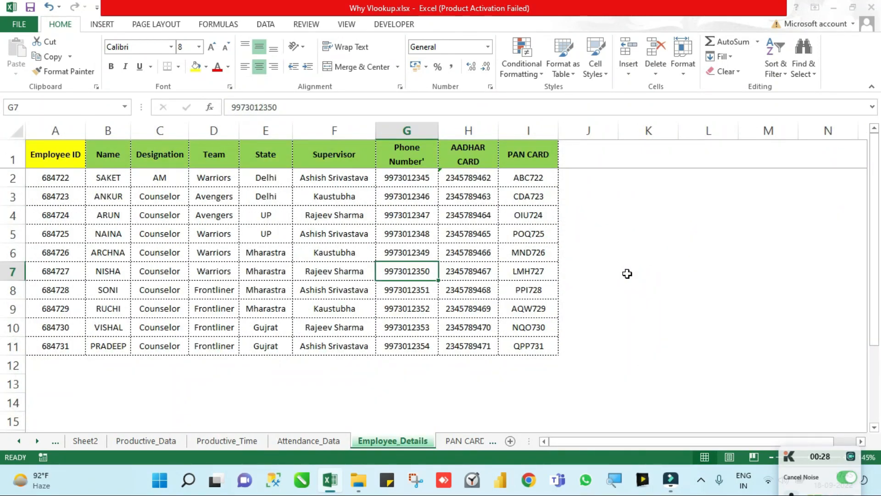
click(213, 196)
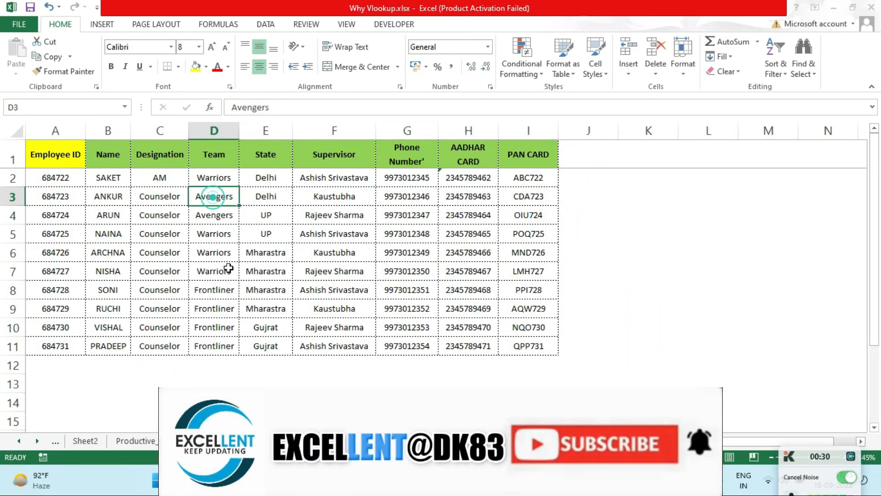
click(215, 290)
key(ctrl+c)
click(214, 177)
key(ctrl+v)
key(Escape)
Step: Check the first employee's Team value on Attendance_Data, Productive_Time and Productive_Data against the edited source
key(ctrl+Page_Up)
key(ctrl+Page_Up)
key(ctrl+Page_Down)
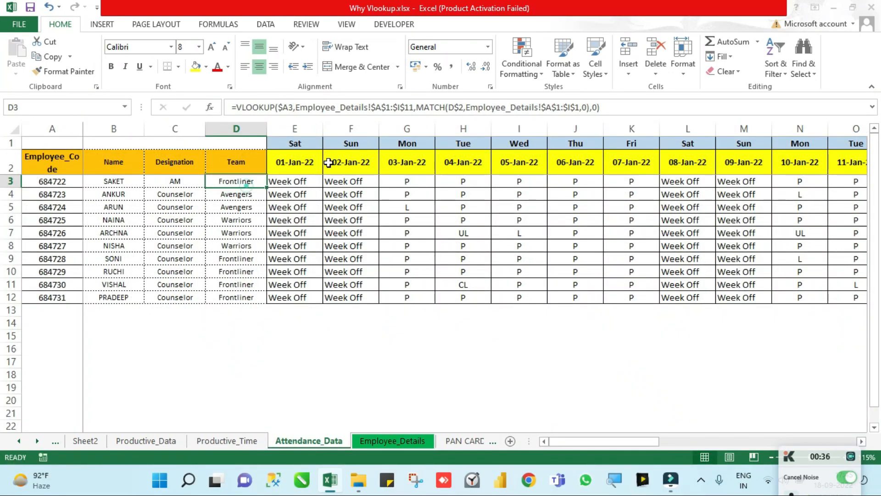
key(ctrl+Page_Up)
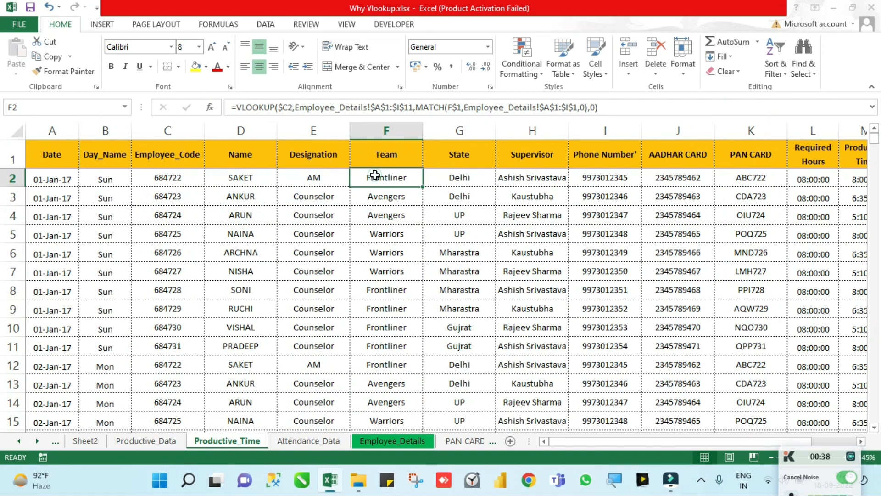
key(ctrl+Page_Up)
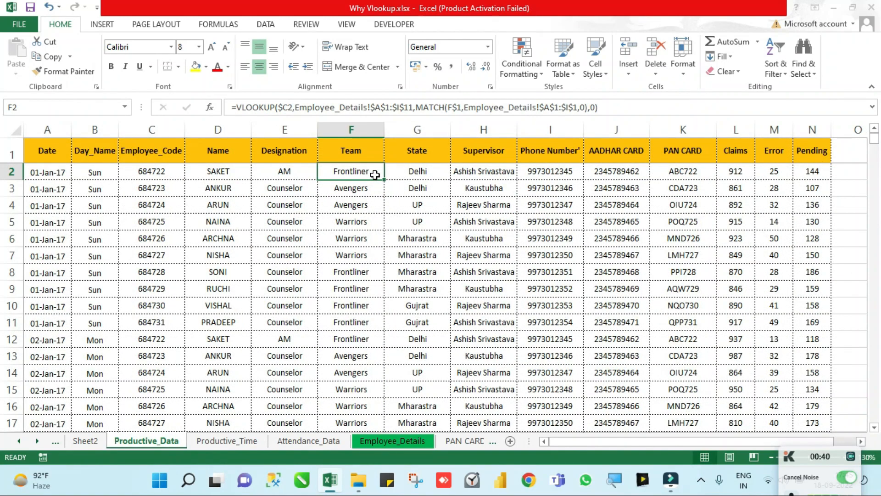
key(ctrl+Page_Down)
key(ctrl+Page_Down)
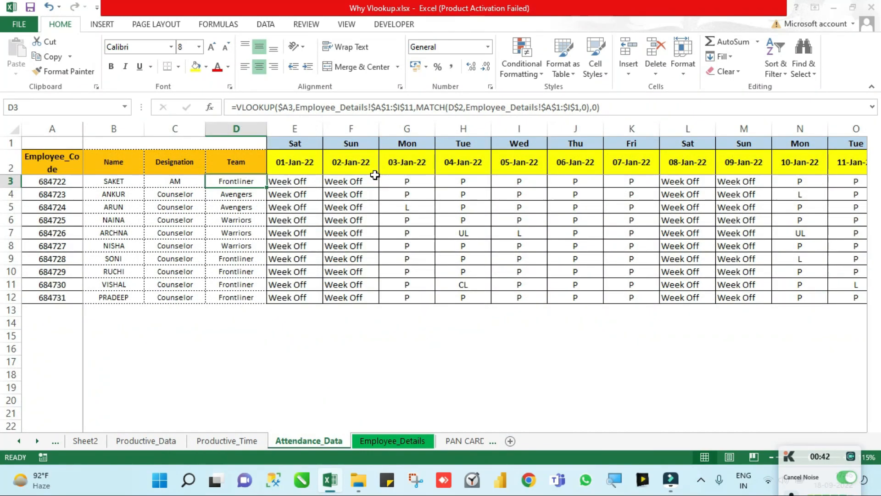
Step: Review the source fields in Employee_Details from Team across to PAN CARD
key(ctrl+Page_Down)
key(Right)
key(Right)
key(Right)
key(Right)
key(Left)
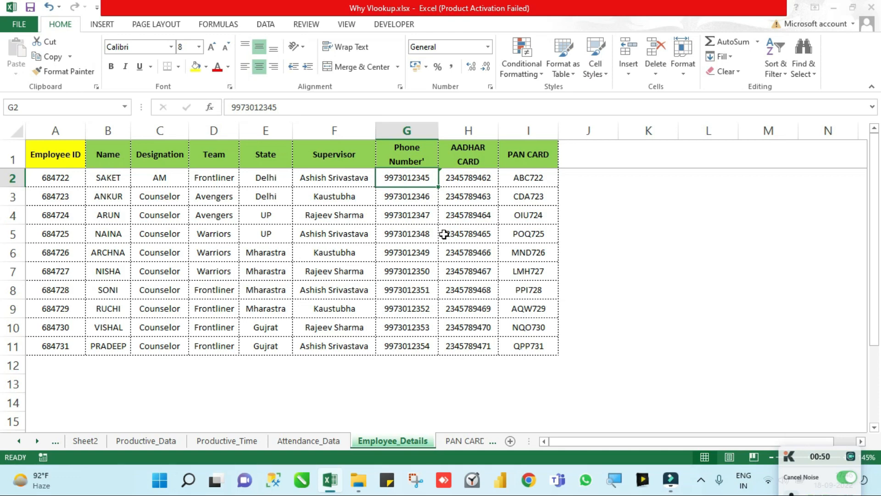
click(528, 240)
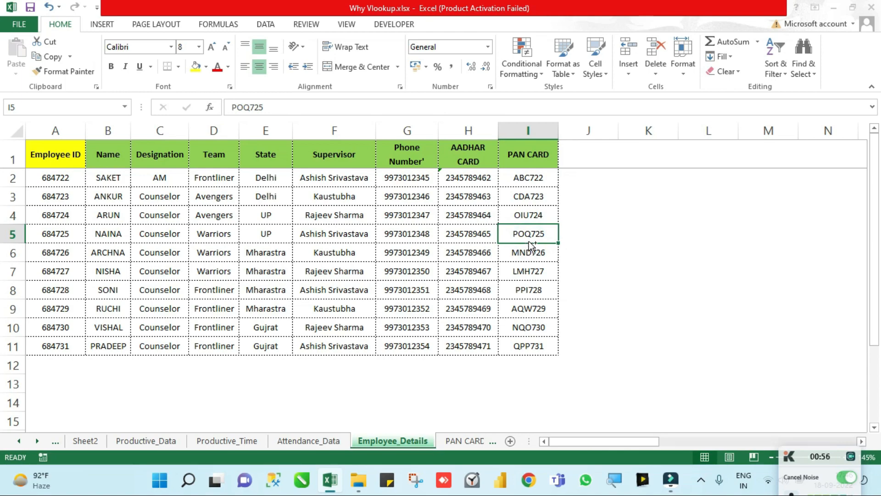
Step: Return to the VLOOKUP title picture on Sheet1
key(ctrl+Page_Up)
key(ctrl+Page_Up)
key(ctrl+Page_Up)
key(ctrl+Page_Up)
key(ctrl+Page_Up)
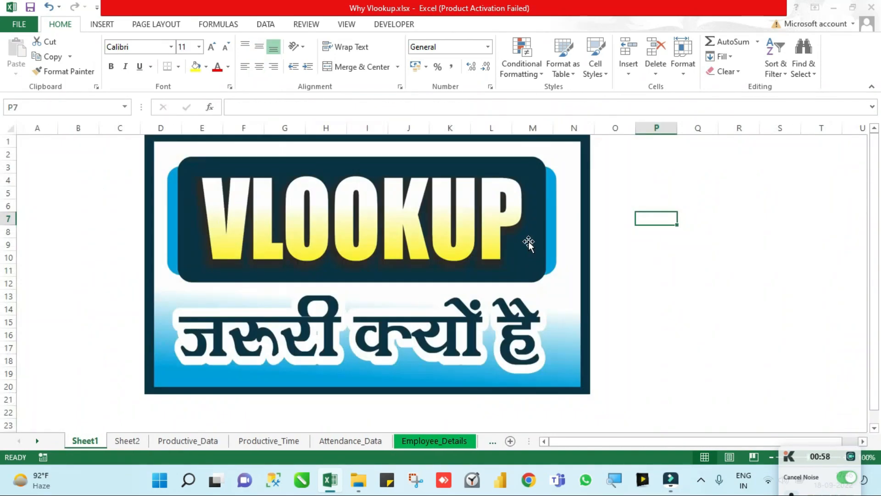